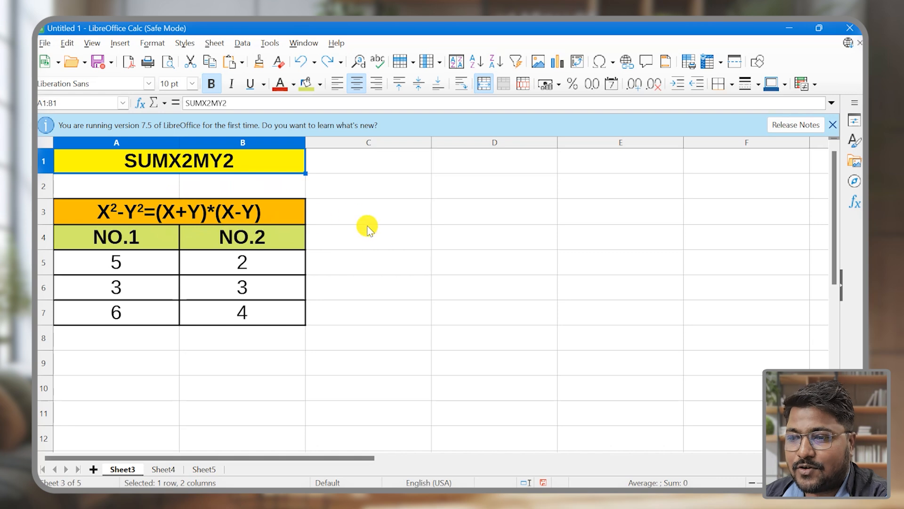
Start a formula in cell C5, beside the first pair of numbers
click(382, 267)
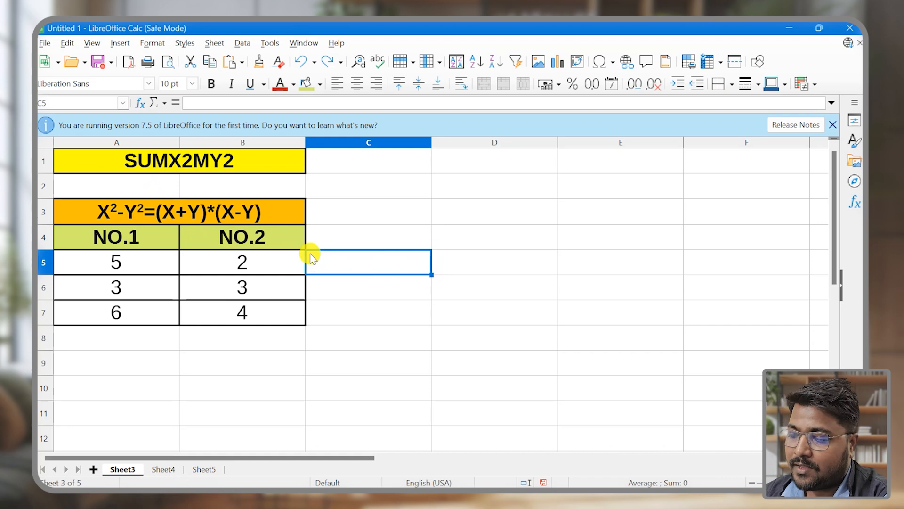
text(=)
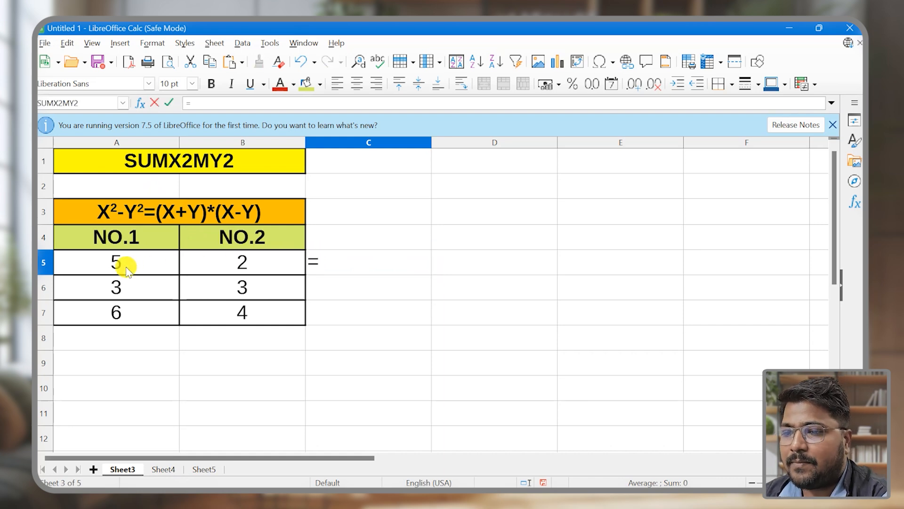
click(125, 264)
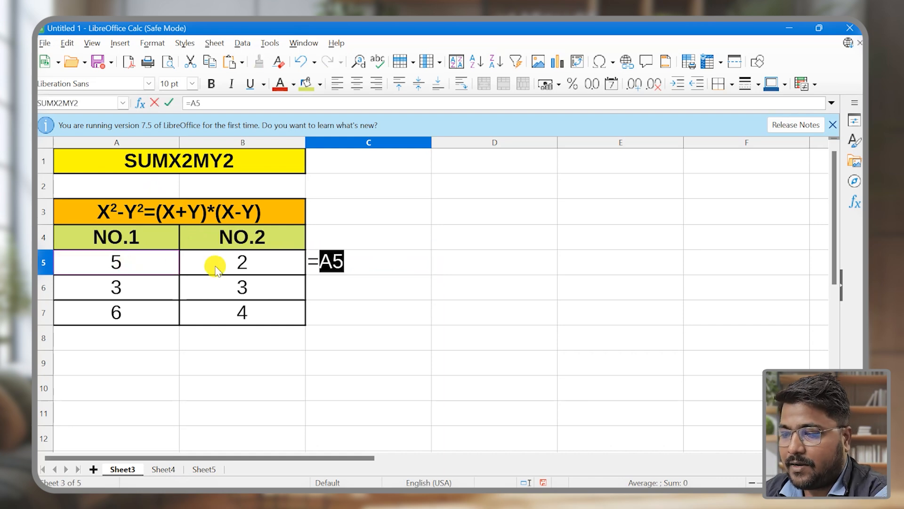
text(^2)
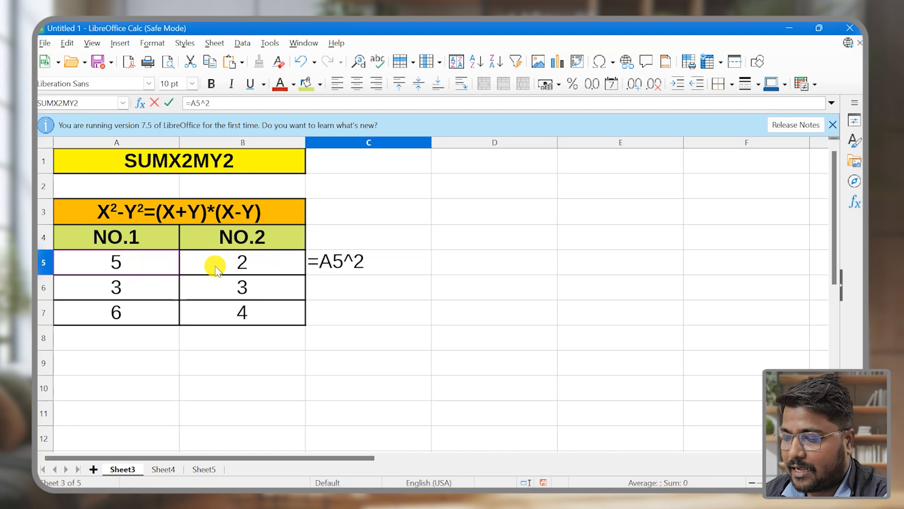
key(BackSpace)
key(BackSpace)
key(BackSpace)
key(BackSpace)
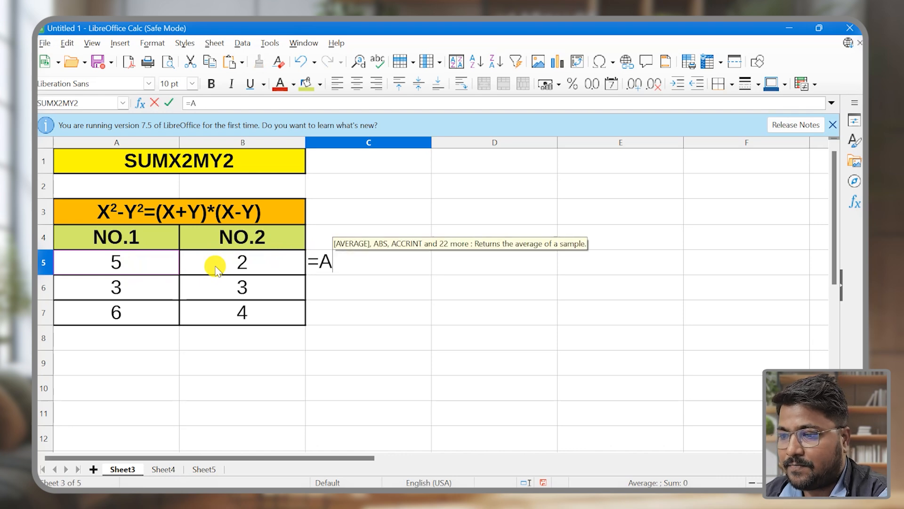
Complete the formula in C5 as =(A5^2)-(B5^2) to compute the difference of the squares
text(()
click(140, 260)
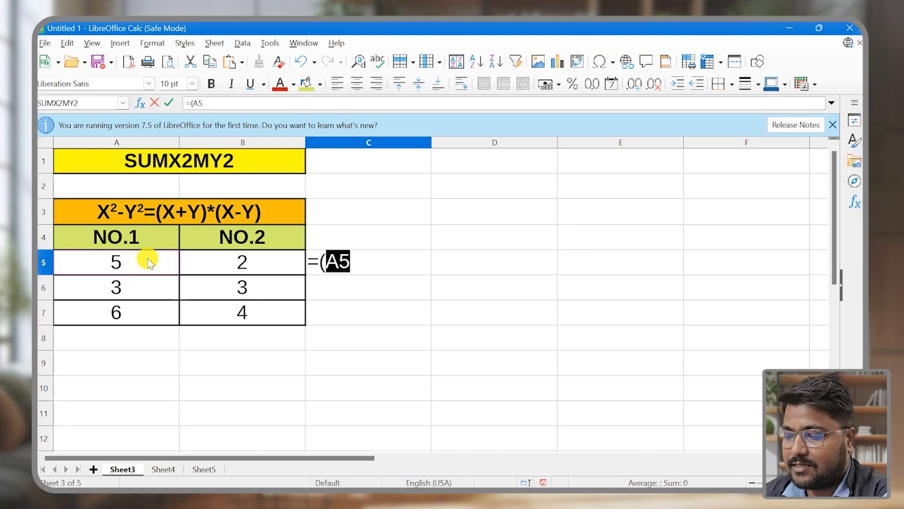
text(^2))
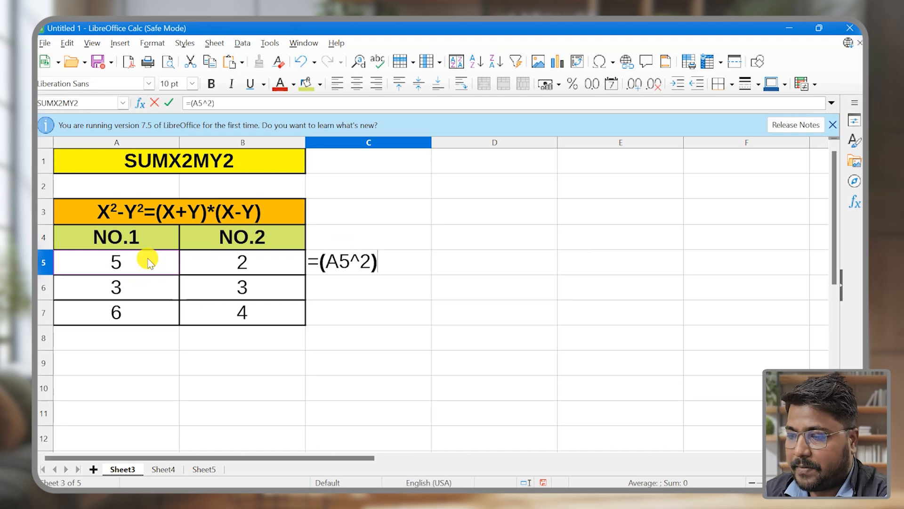
text(-)
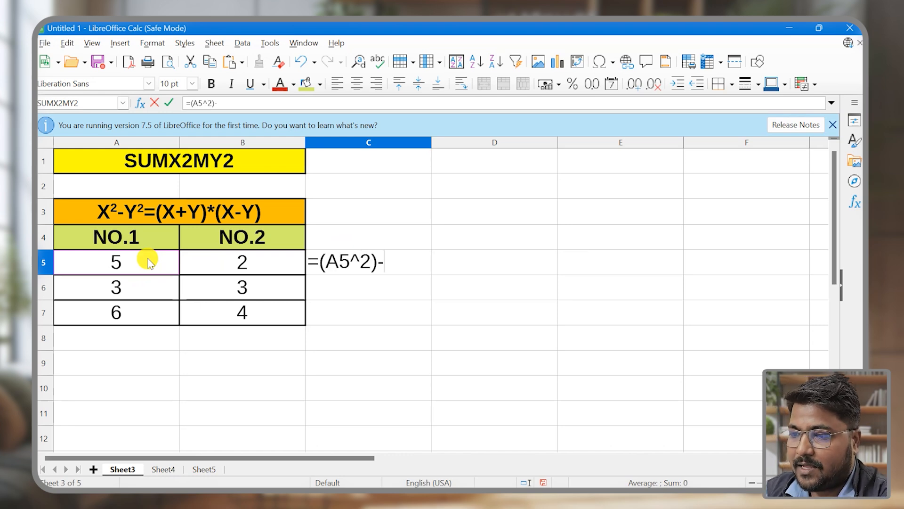
text(()
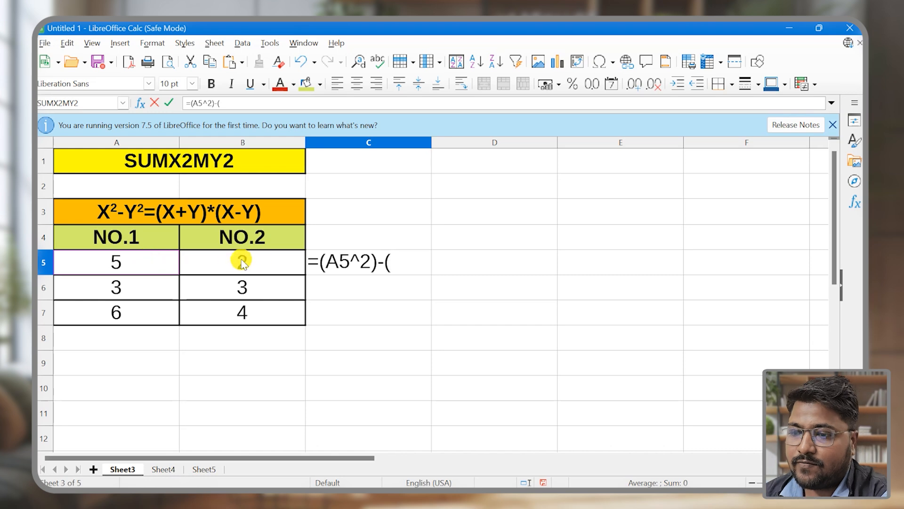
click(258, 267)
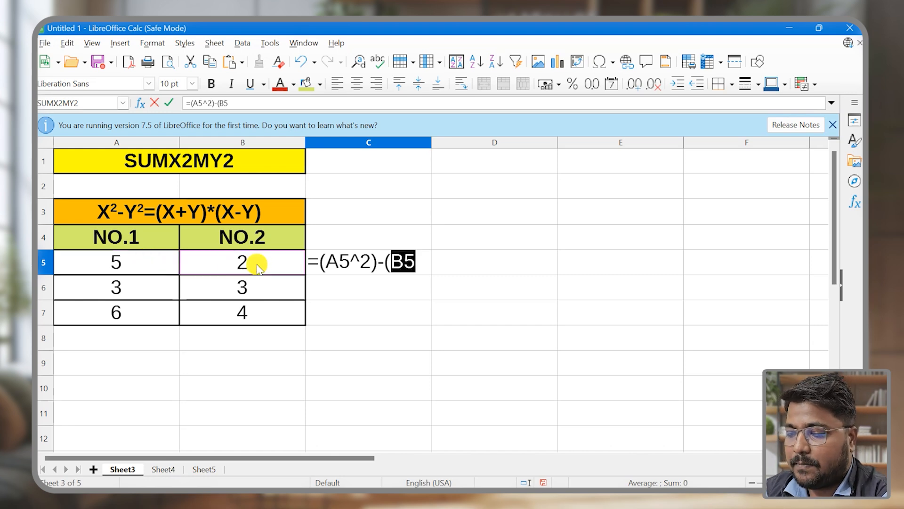
text(^2))
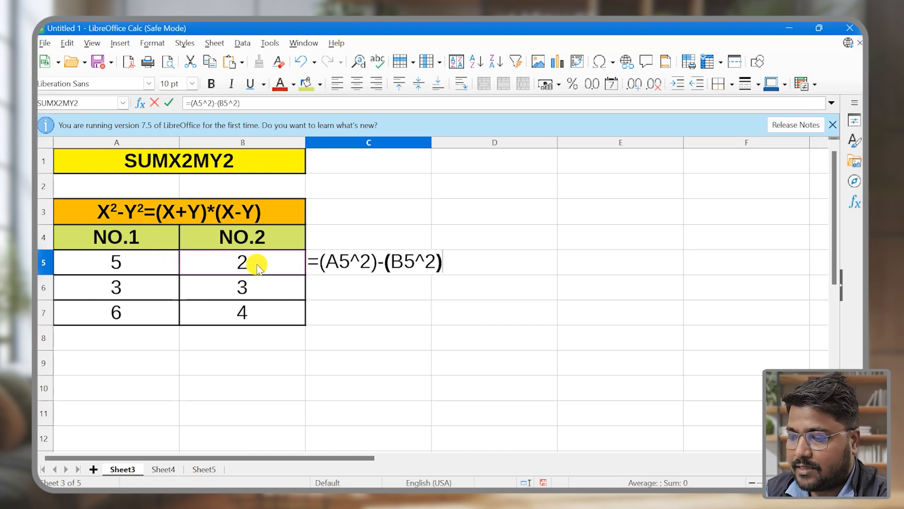
key(Return)
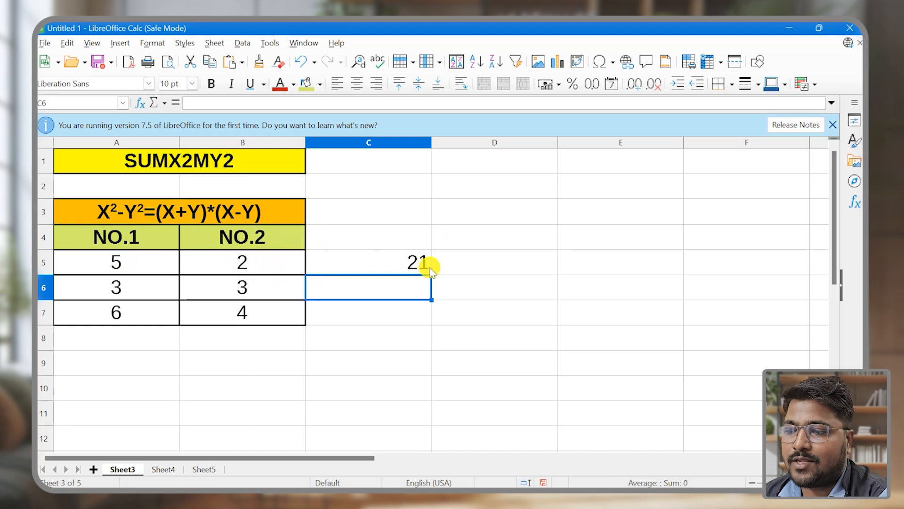
Enter the formula =(A5+B5)*(A5-B5) in cell D5 to compute the factored form of the difference
click(492, 262)
text(=)
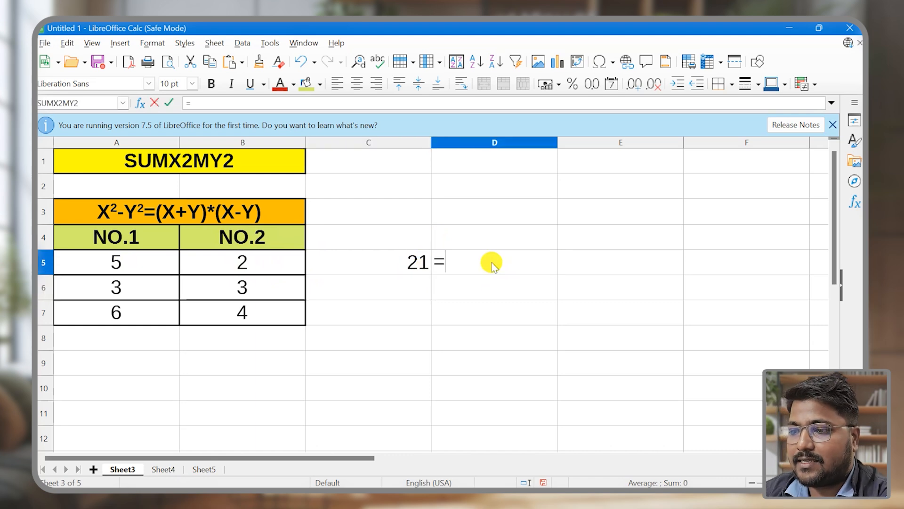
text(()
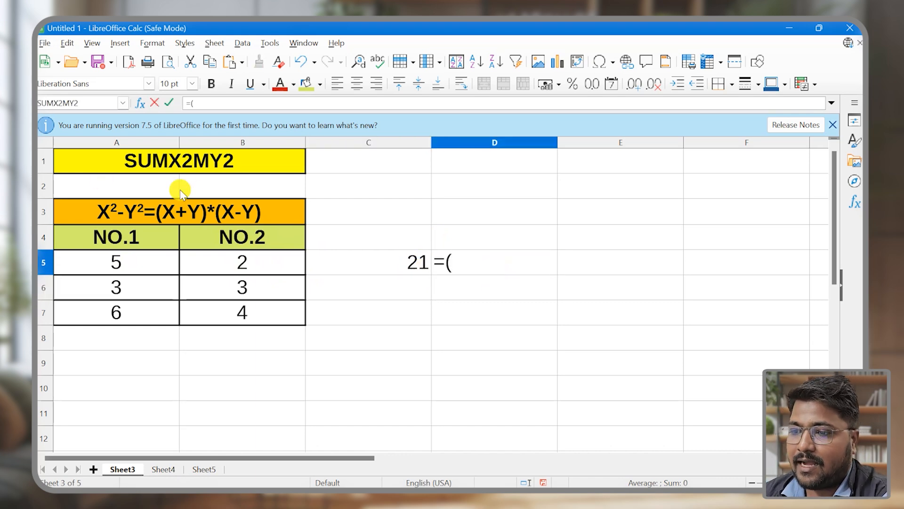
click(130, 267)
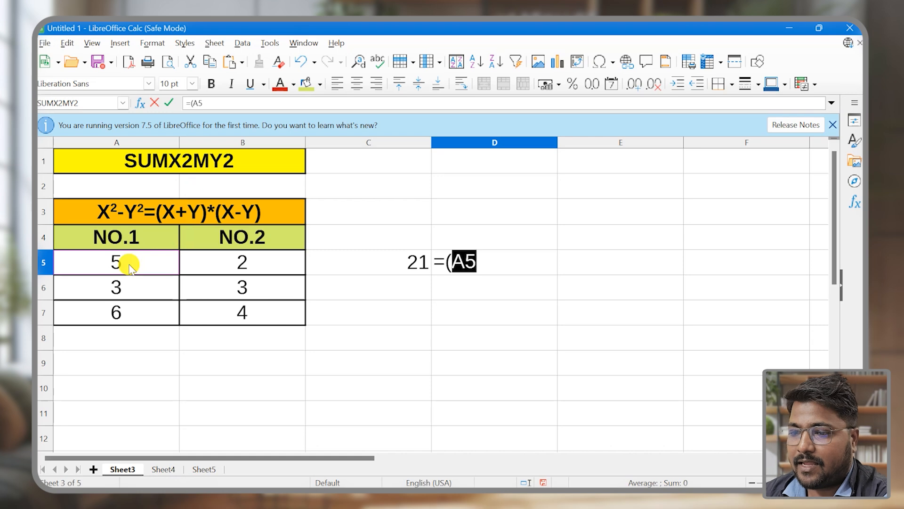
text(+)
click(217, 264)
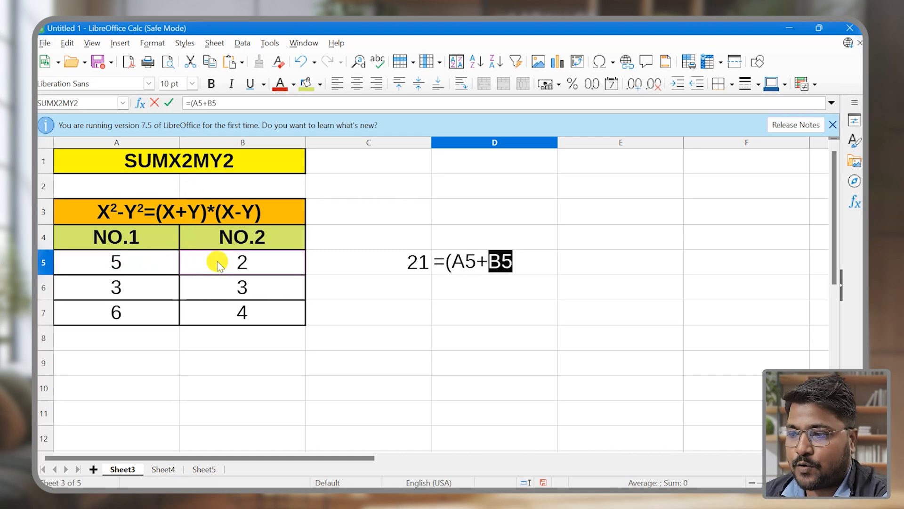
text())
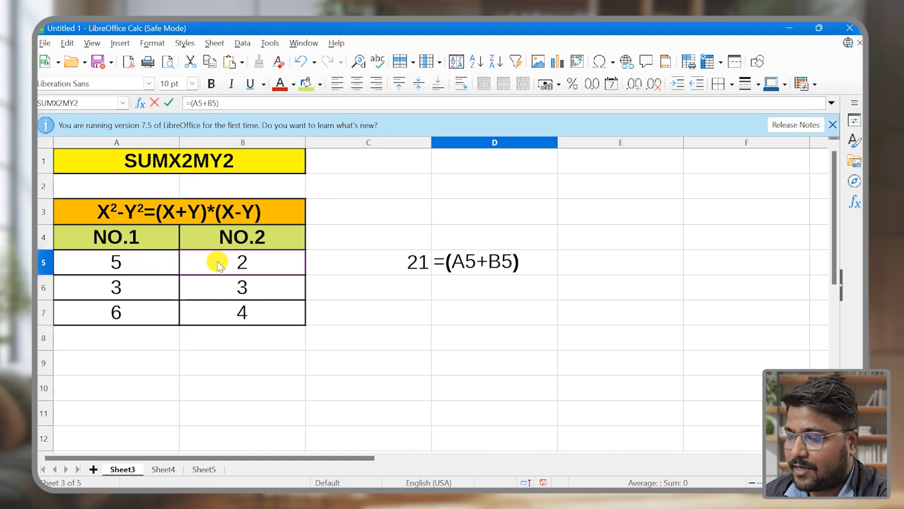
text(*()
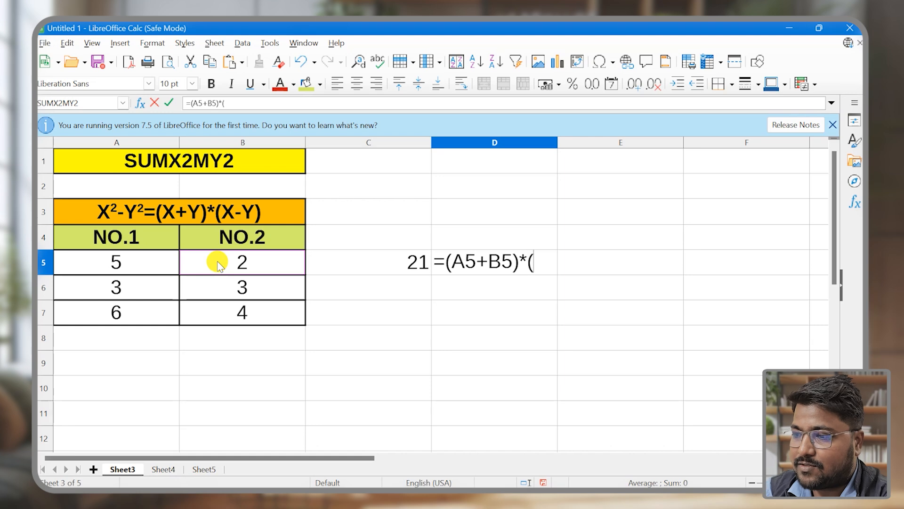
click(177, 265)
text(-)
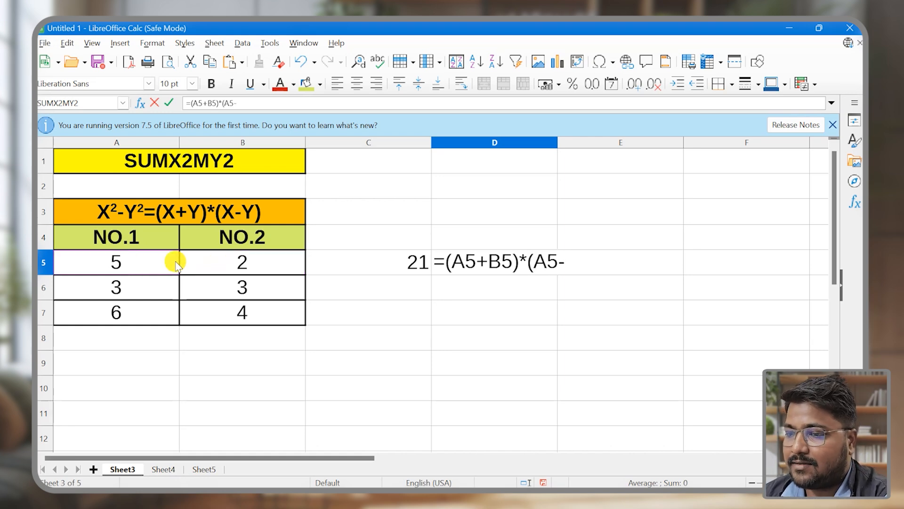
click(213, 266)
text())
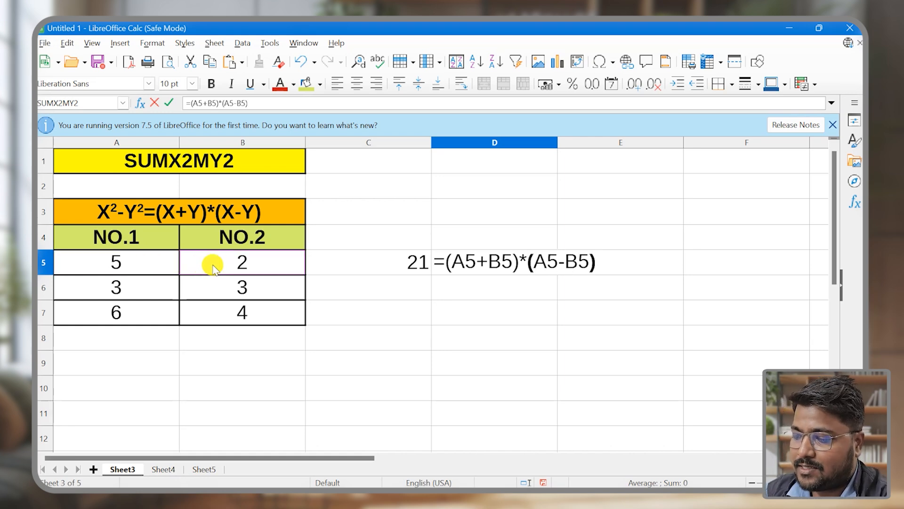
key(Return)
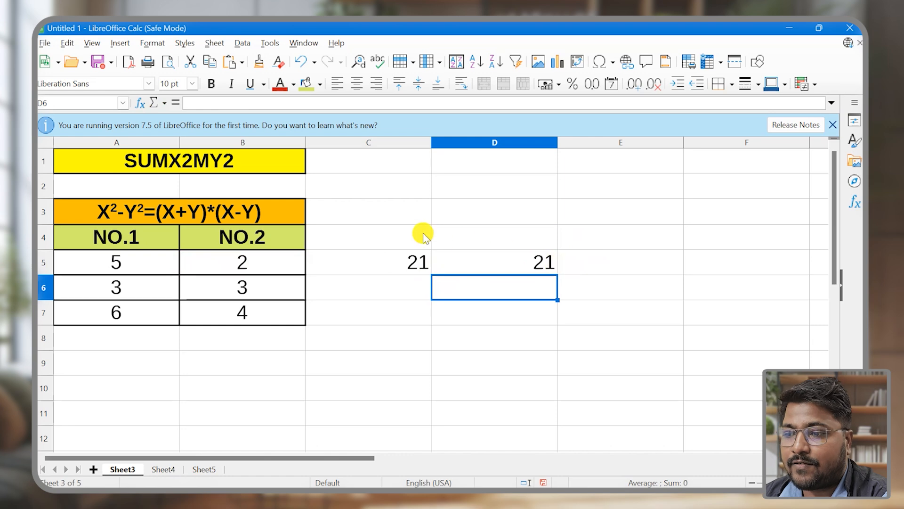
Enter the formula =SUMX2MY2(A5,B5) in cell E5
click(621, 258)
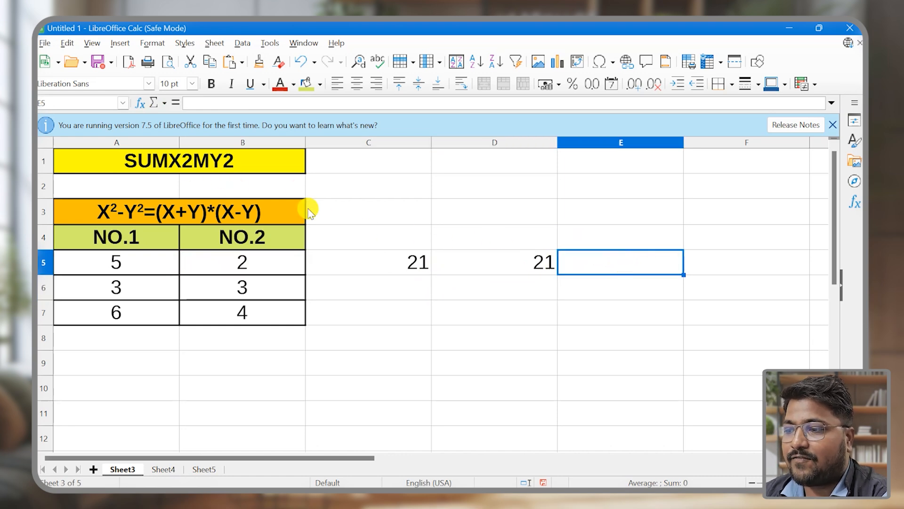
text(=S)
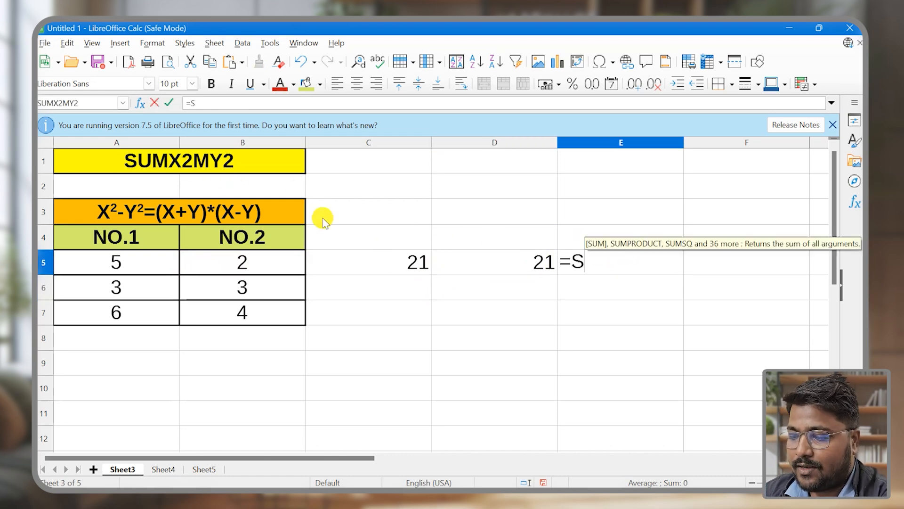
text(UMX2)
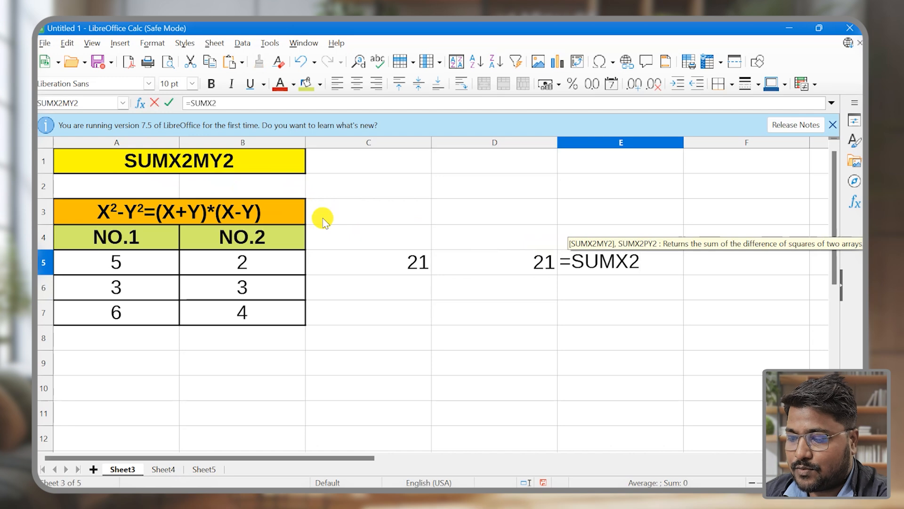
text(MY2()
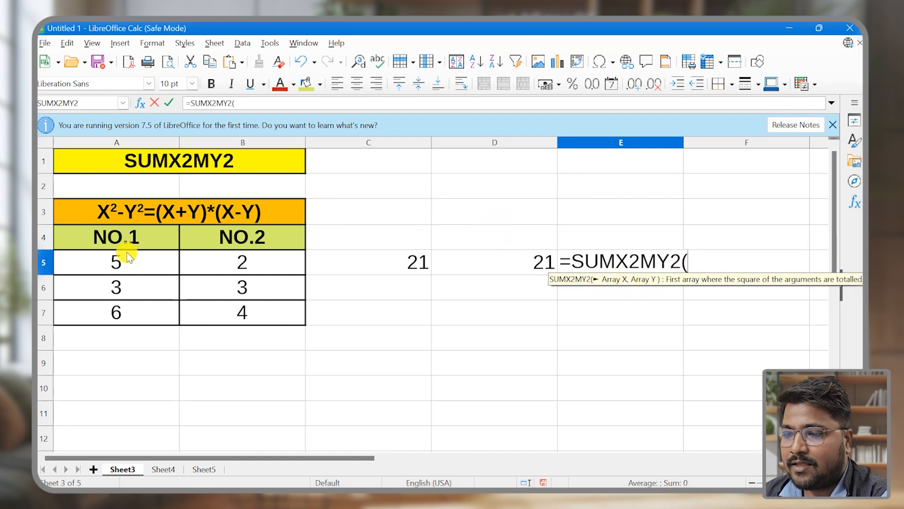
click(120, 262)
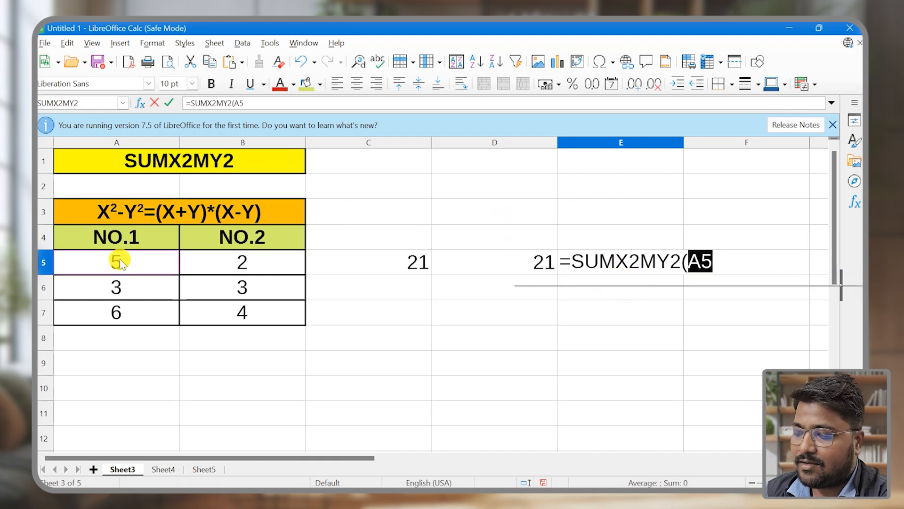
text(,)
click(246, 269)
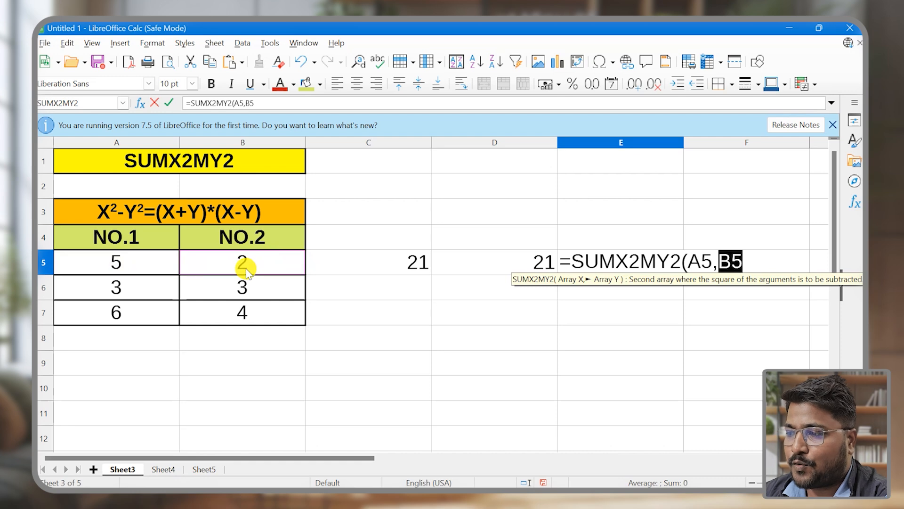
text())
key(Return)
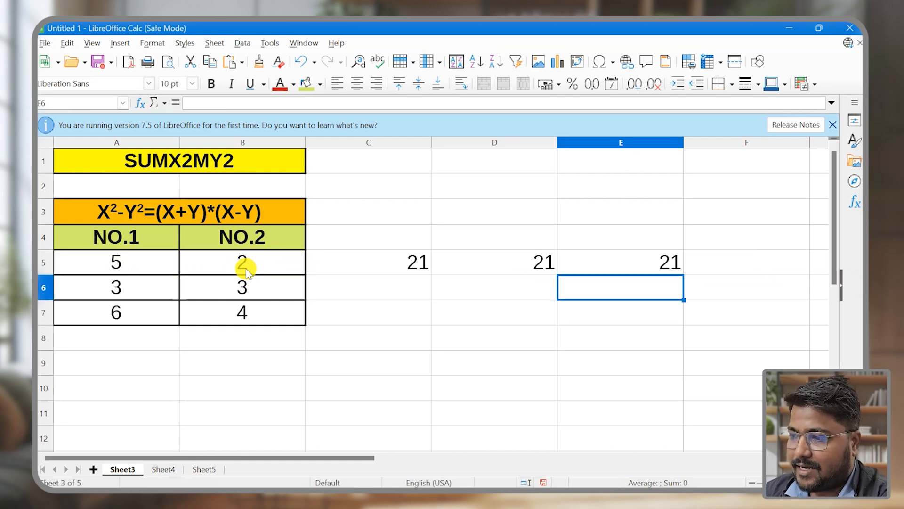
Review the E5 formula and compare the results across cells C5 to E5
click(660, 259)
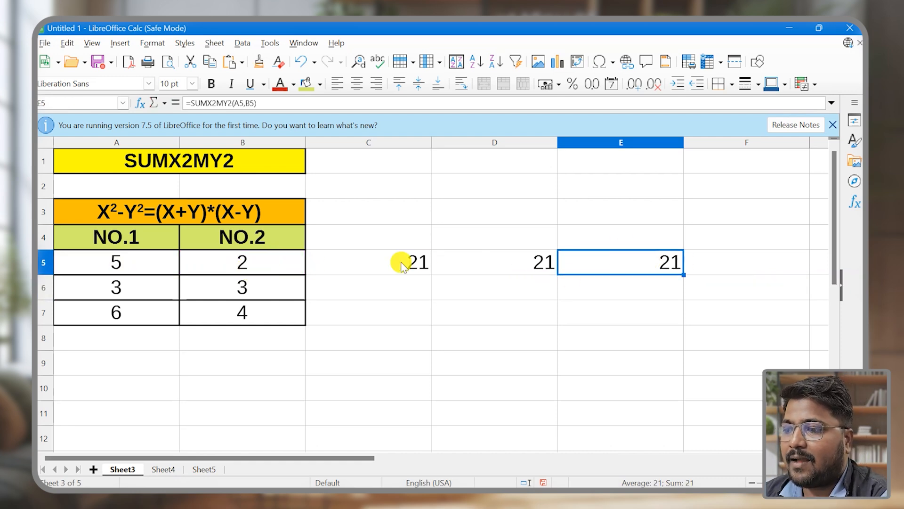
drag(402, 258, 682, 268)
click(637, 286)
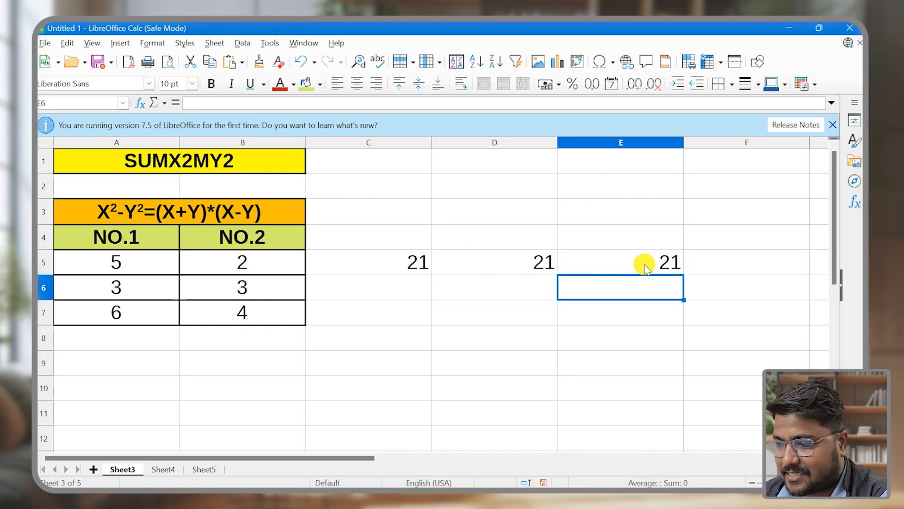
Try to fill the SUMX2MY2 formula from E5 down the column
click(664, 260)
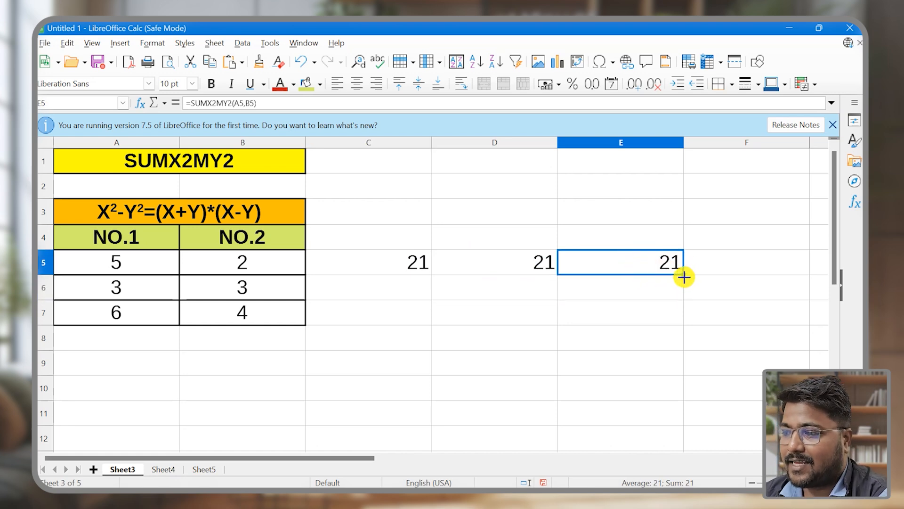
drag(684, 277, 685, 309)
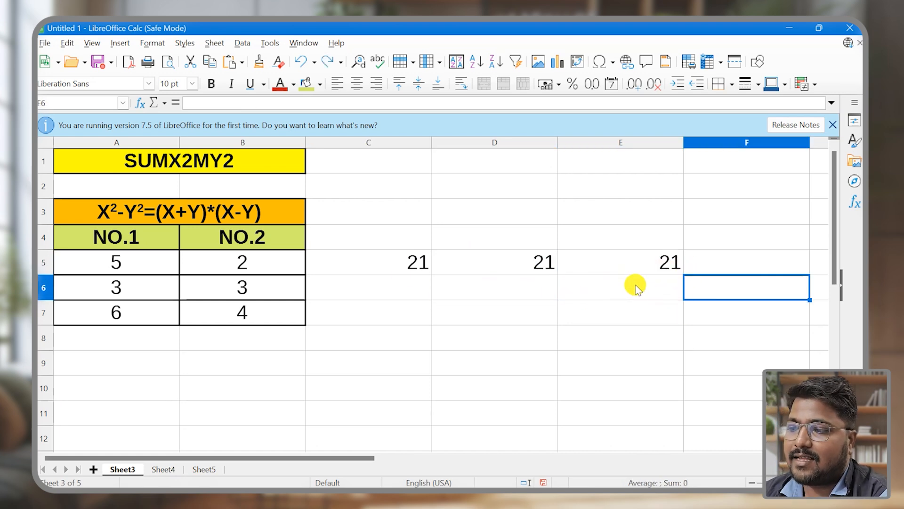
Enter the formula =SUMX2MY2(A6,B6) in cell E6
click(636, 285)
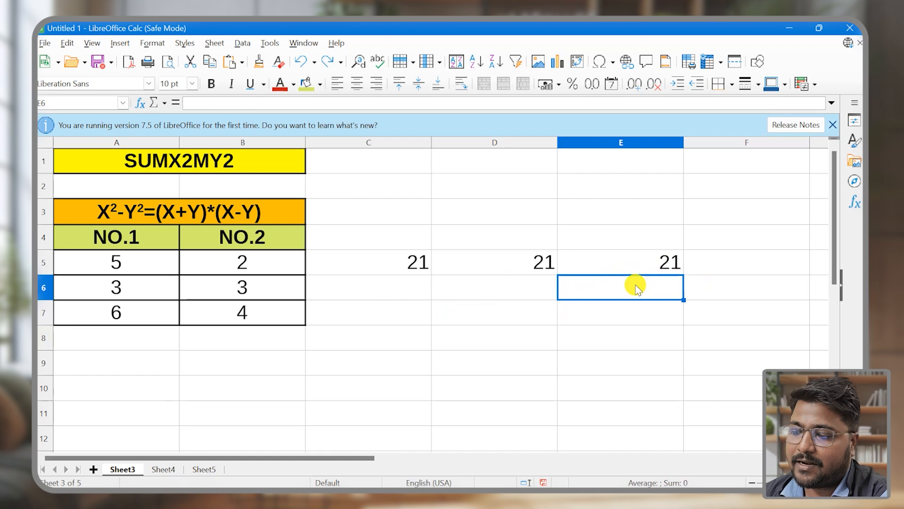
text(=SUMX)
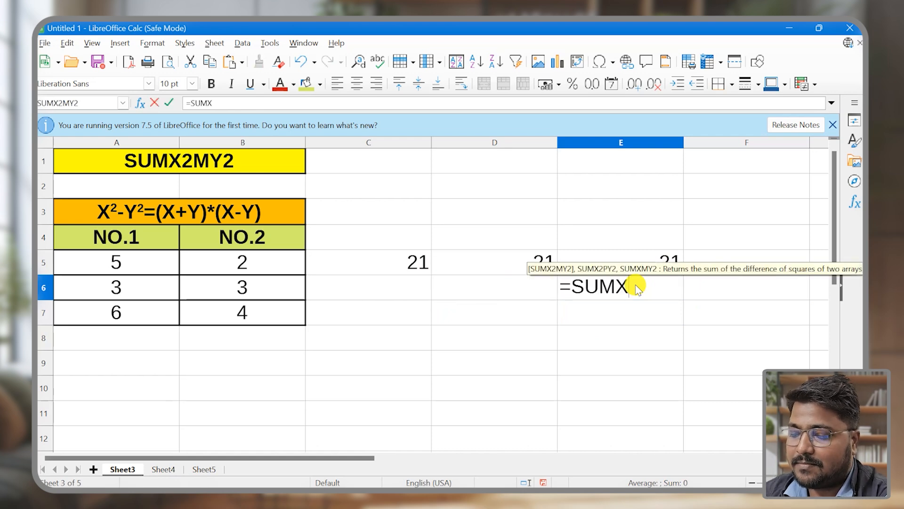
text(2MY2)
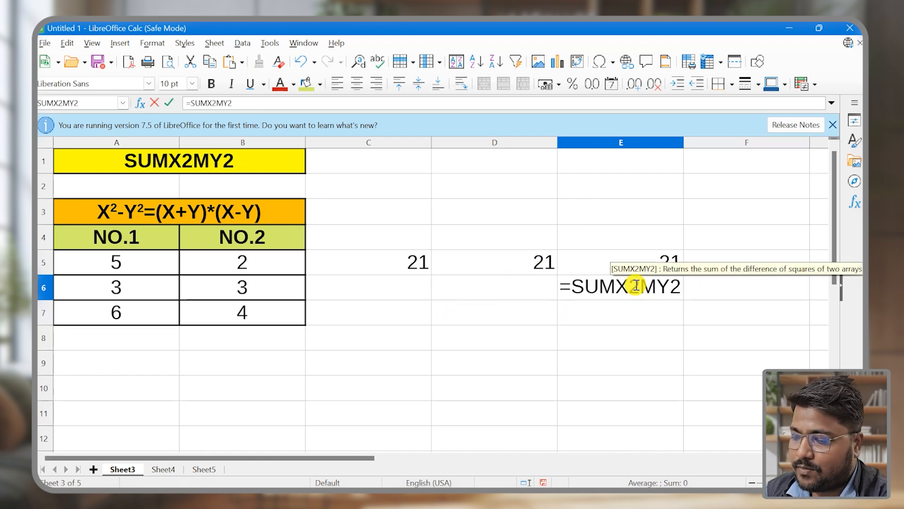
text(()
click(120, 293)
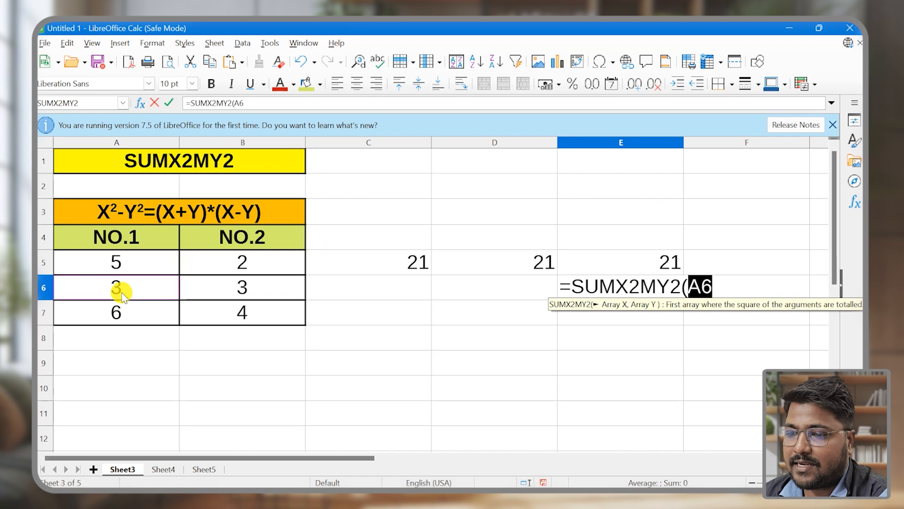
text(,)
click(245, 288)
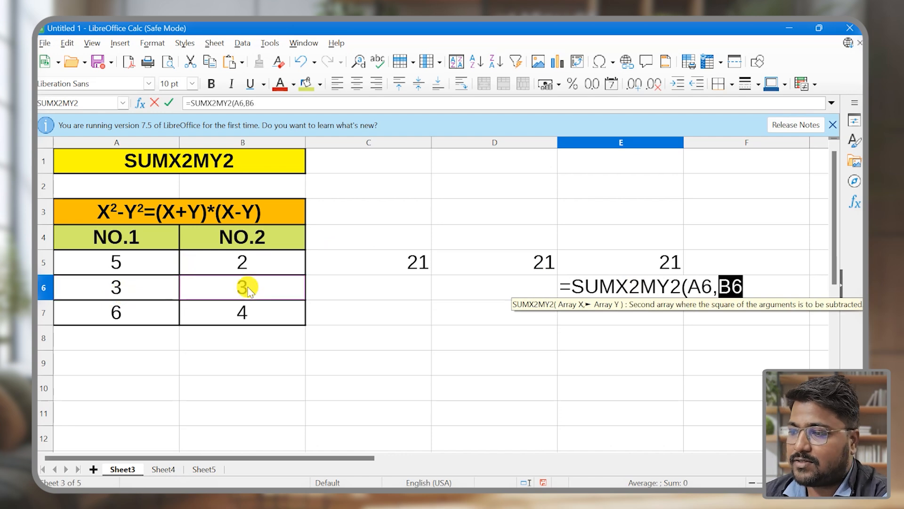
text())
key(Return)
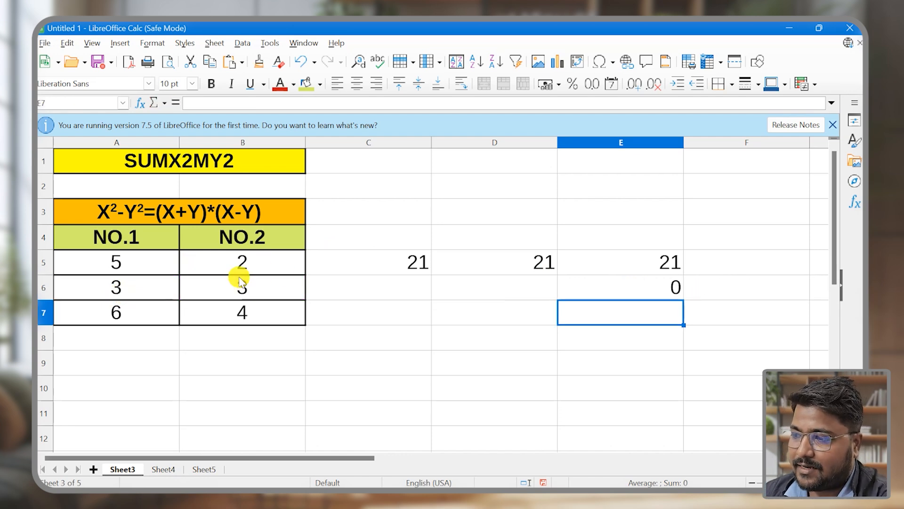
Review the E6 formula and its inputs, and change the NO.1 value in cell A6 to 4
click(636, 292)
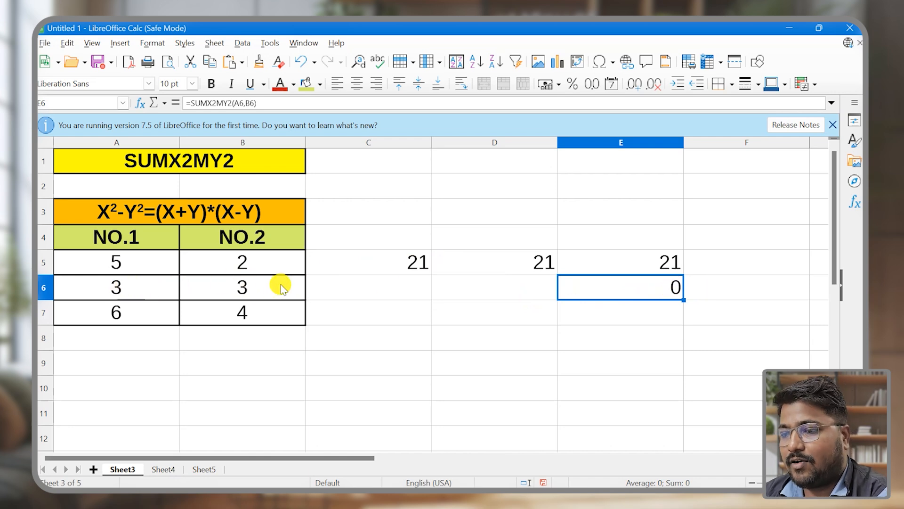
click(229, 289)
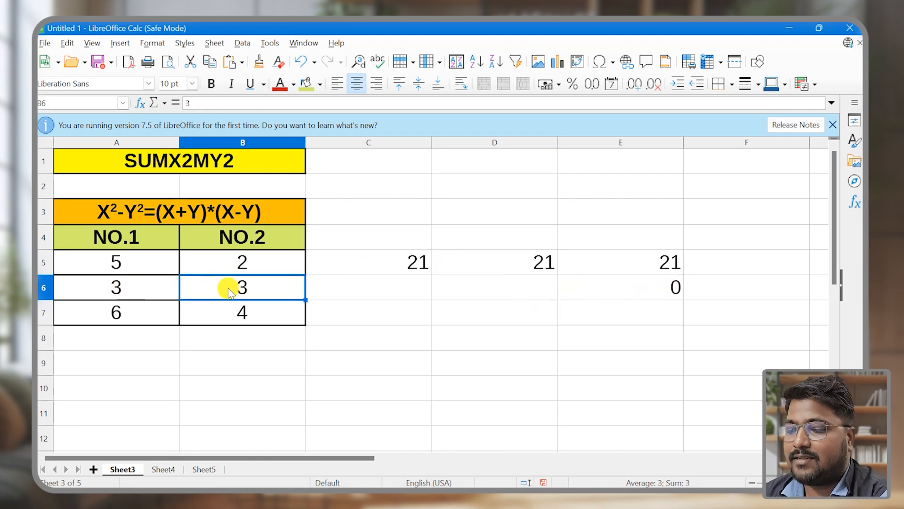
click(117, 285)
text(4)
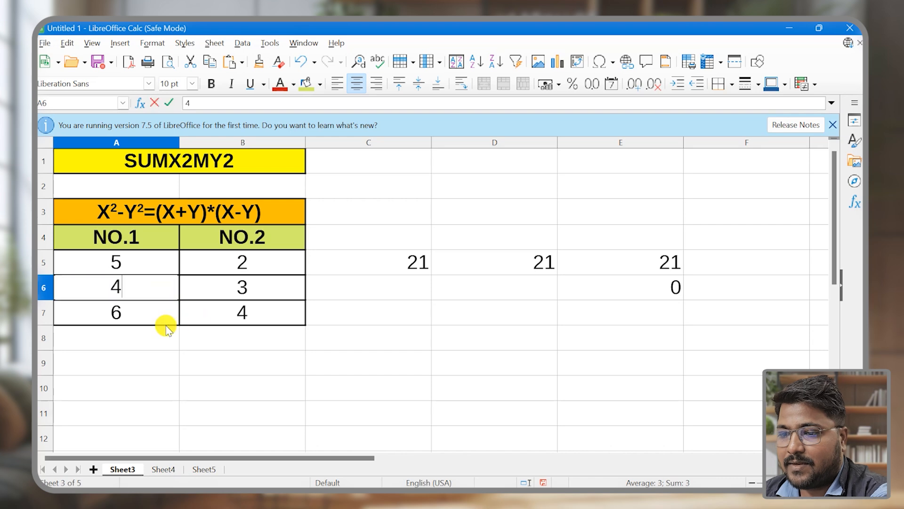
key(Return)
key(Return)
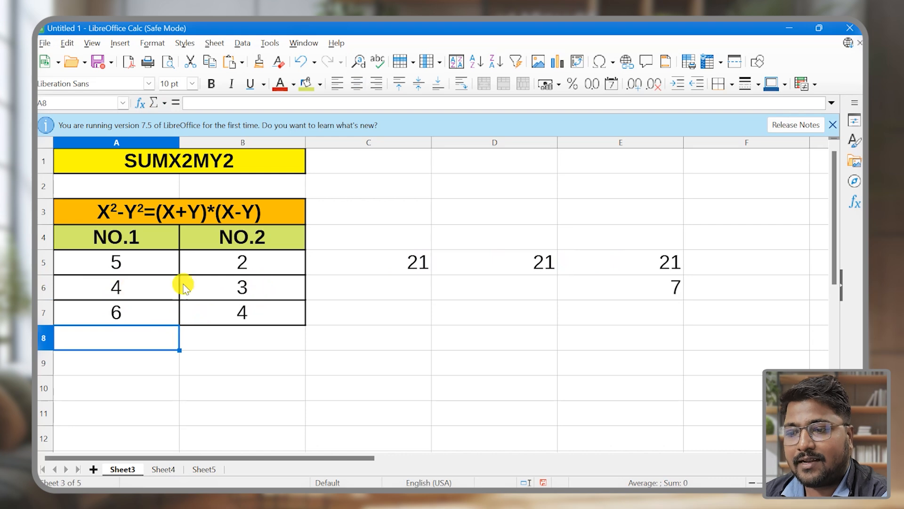
Fill the SUMX2MY2 formula from cell E6 down to E7
click(678, 289)
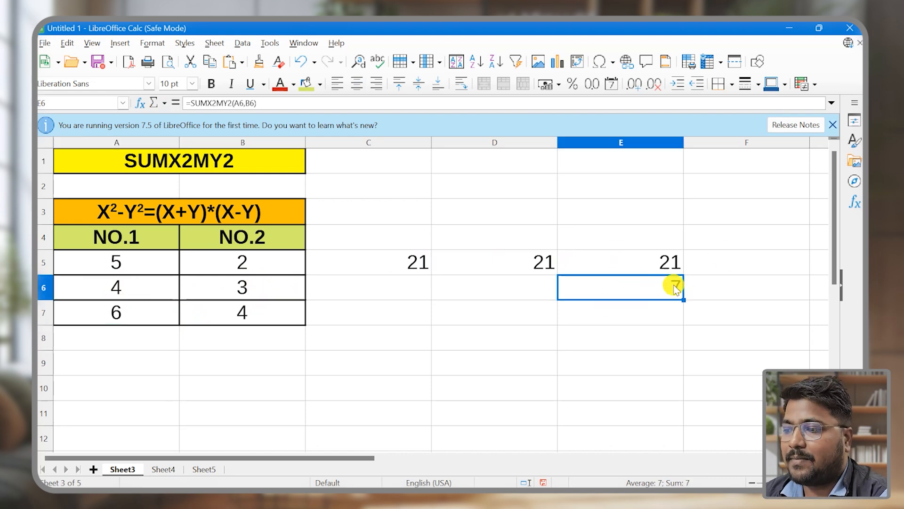
drag(684, 301, 681, 315)
click(709, 311)
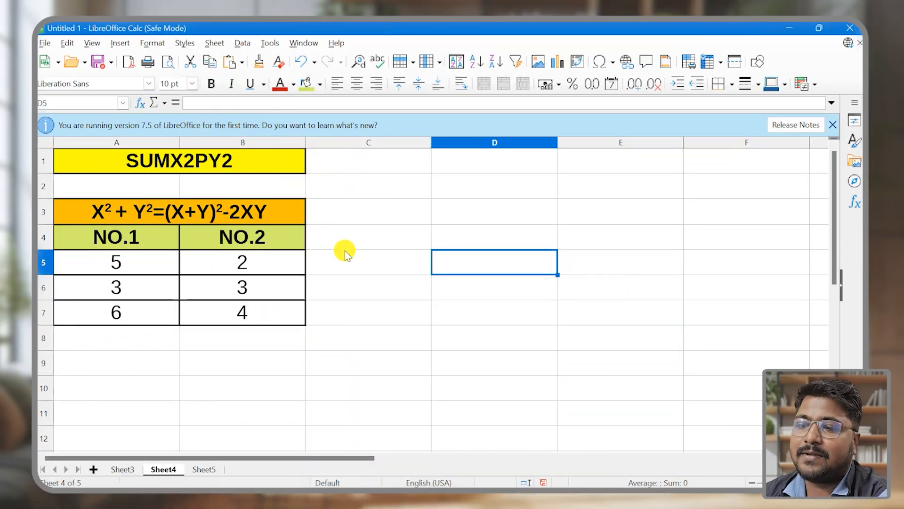
Enter the formula =(A5^2)+(B5^2) in cell C5 of Sheet4 to compute the sum of squares
click(344, 267)
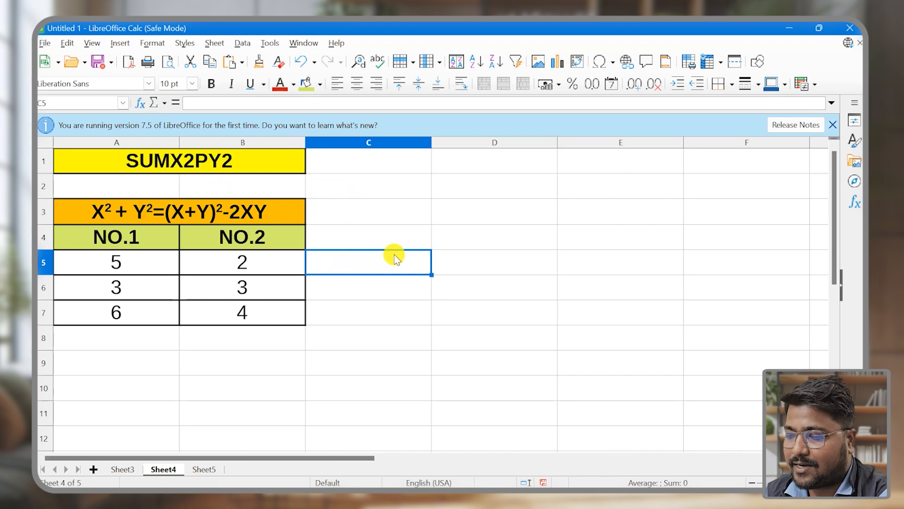
text(=)
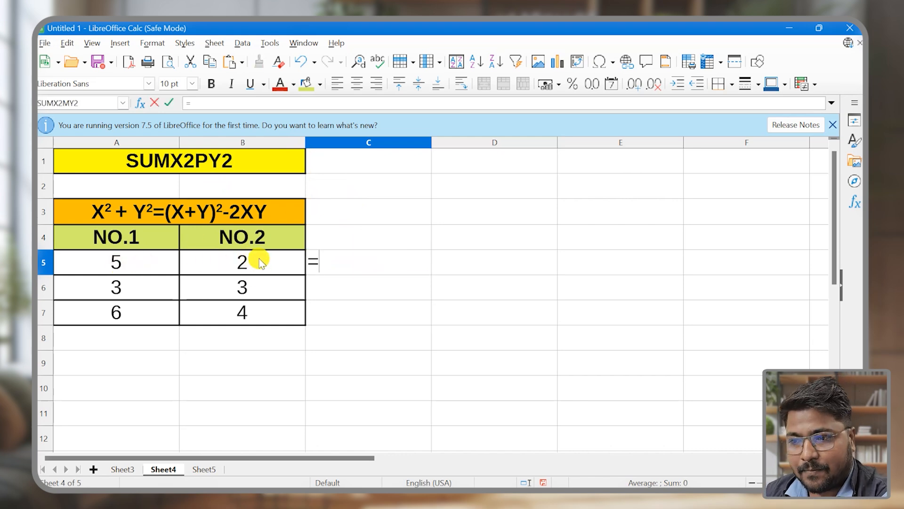
click(155, 266)
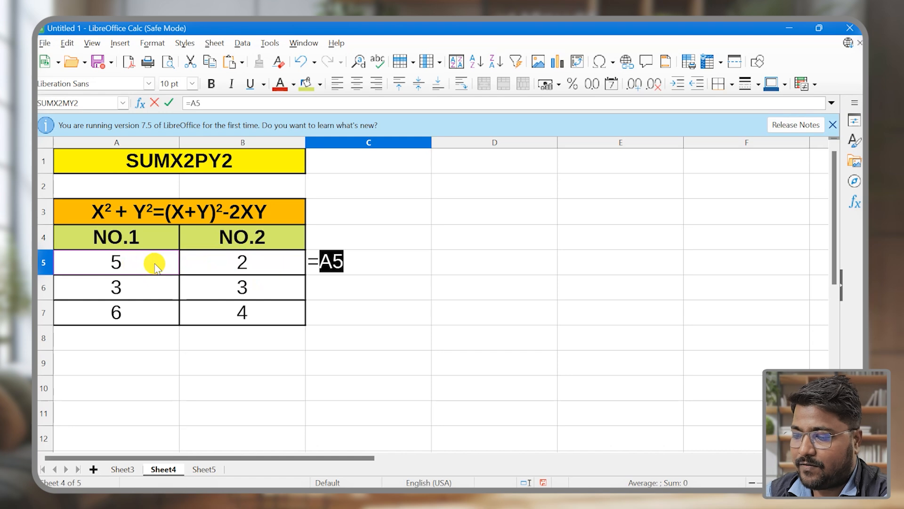
text(^2)
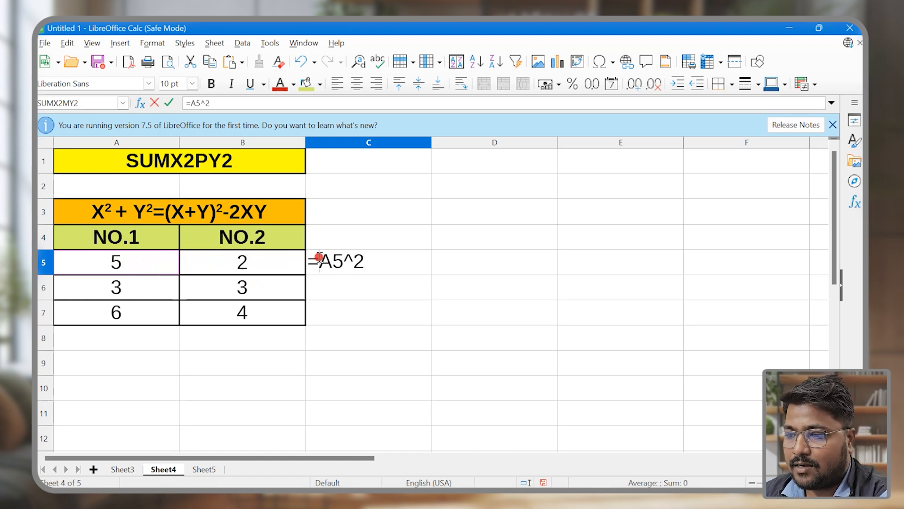
text(()
click(379, 259)
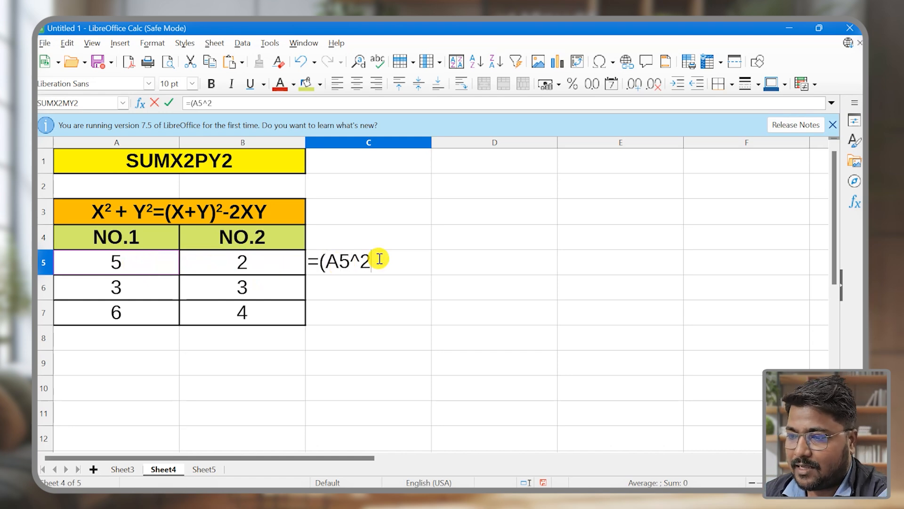
text()+)
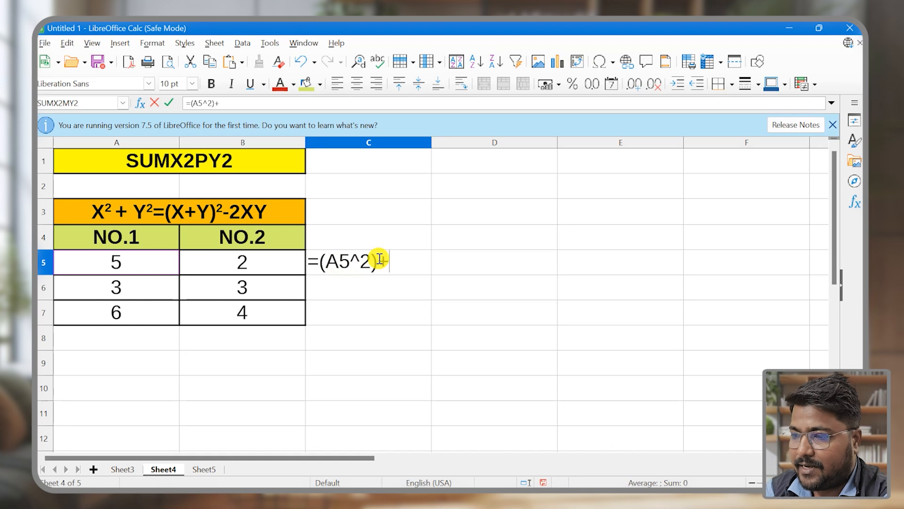
text(()
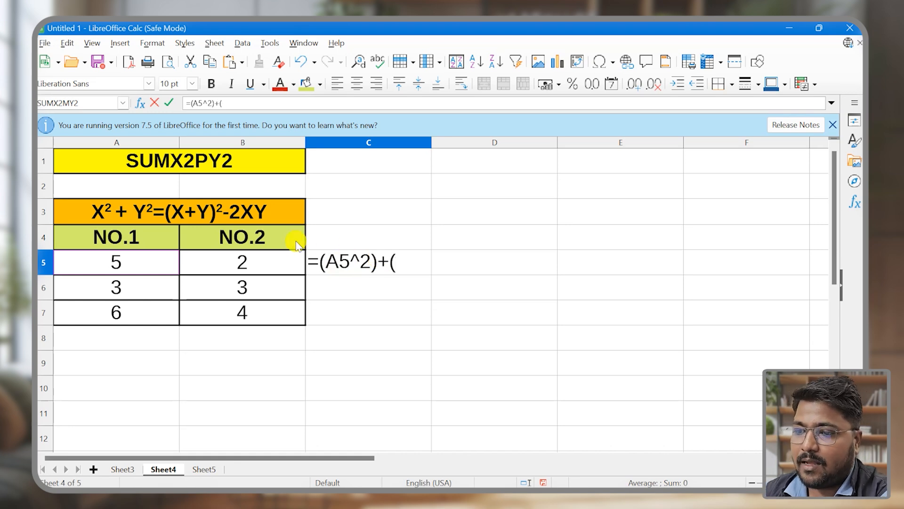
click(235, 263)
text(^)
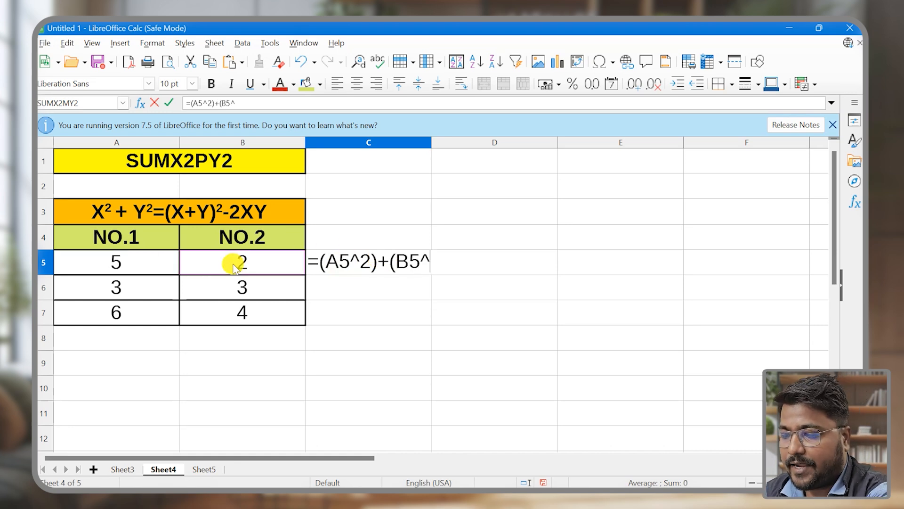
text(2))
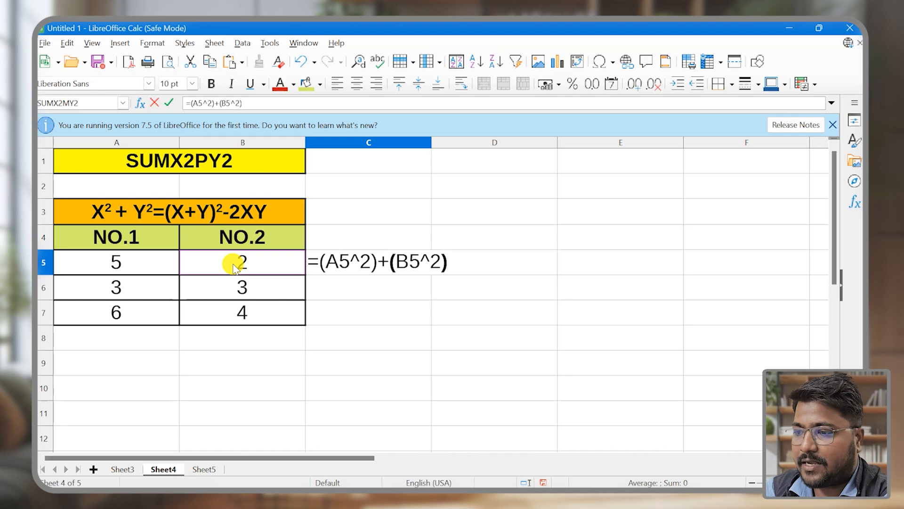
key(Return)
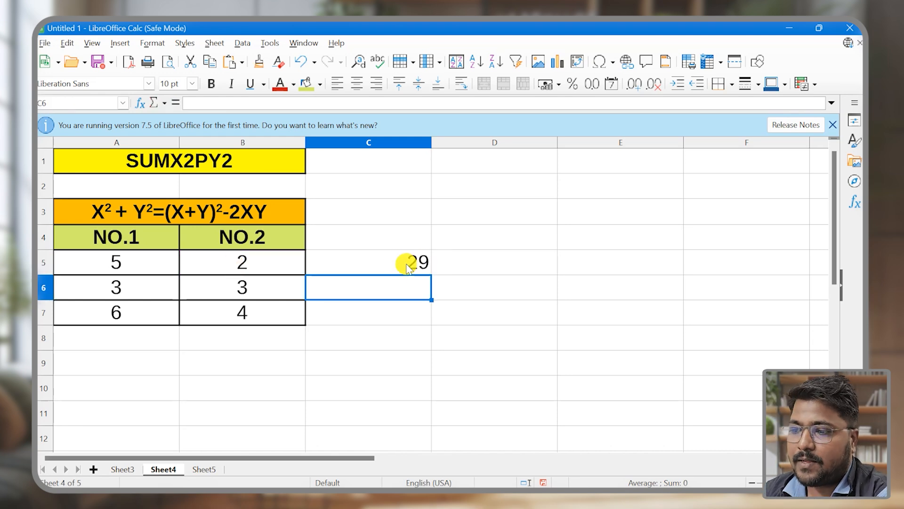
Begin the formula in cell D5 with the squared sum of the number pair, =(A5+B5)^2
click(489, 261)
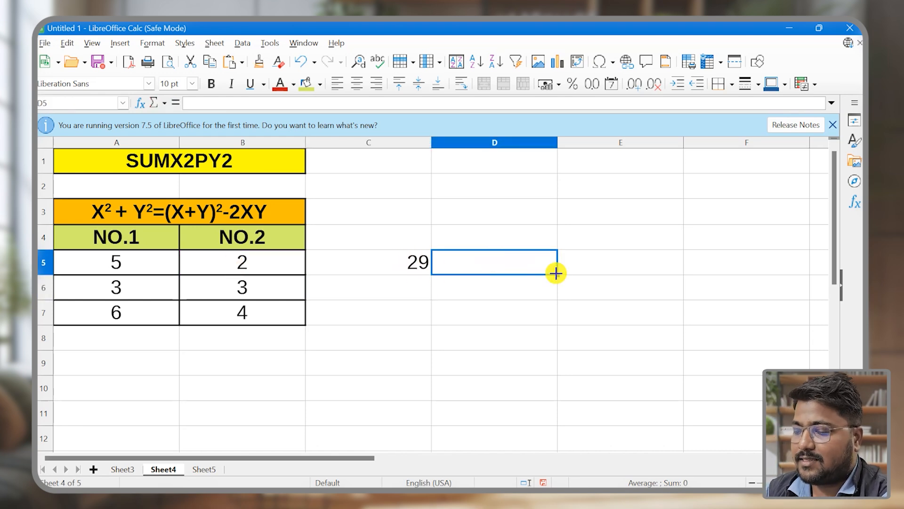
text(()
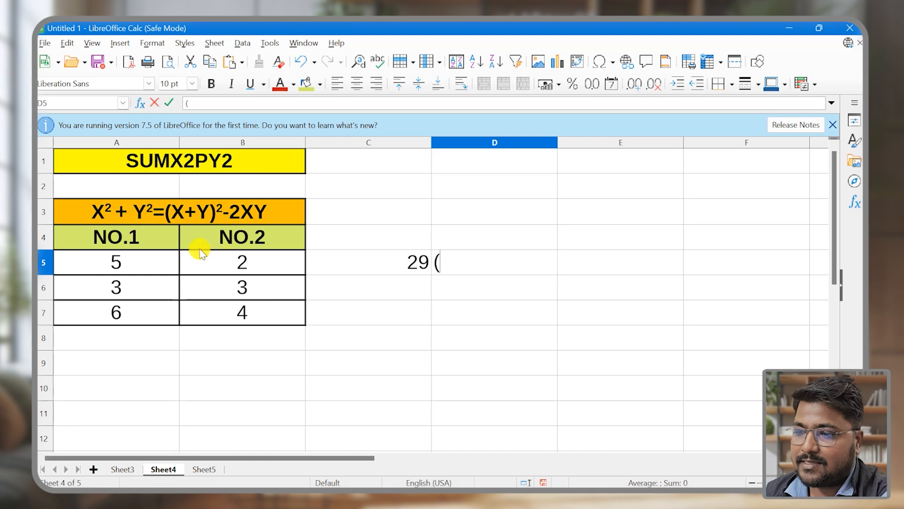
key(BackSpace)
text(=()
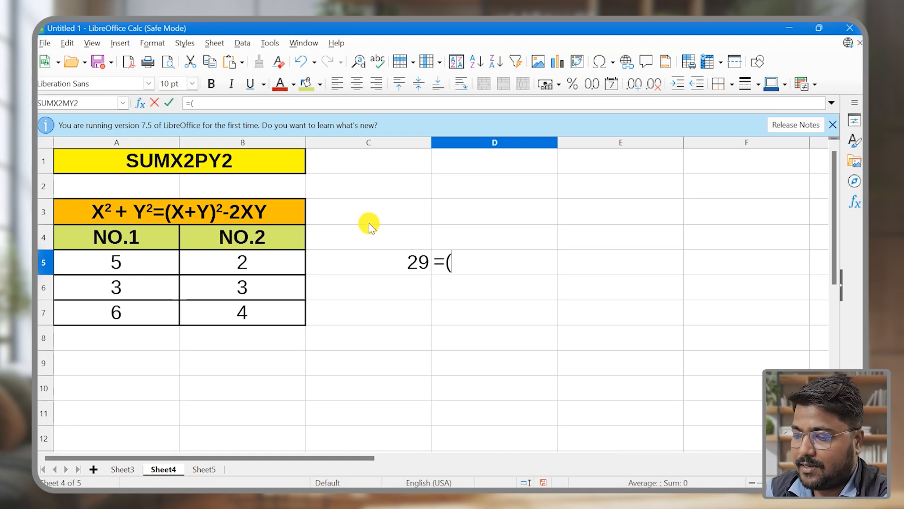
click(103, 264)
text(+)
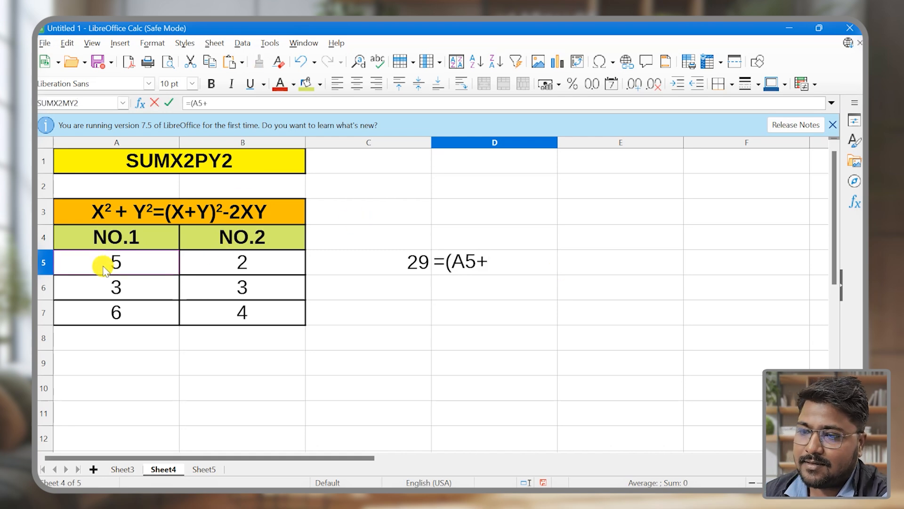
click(239, 263)
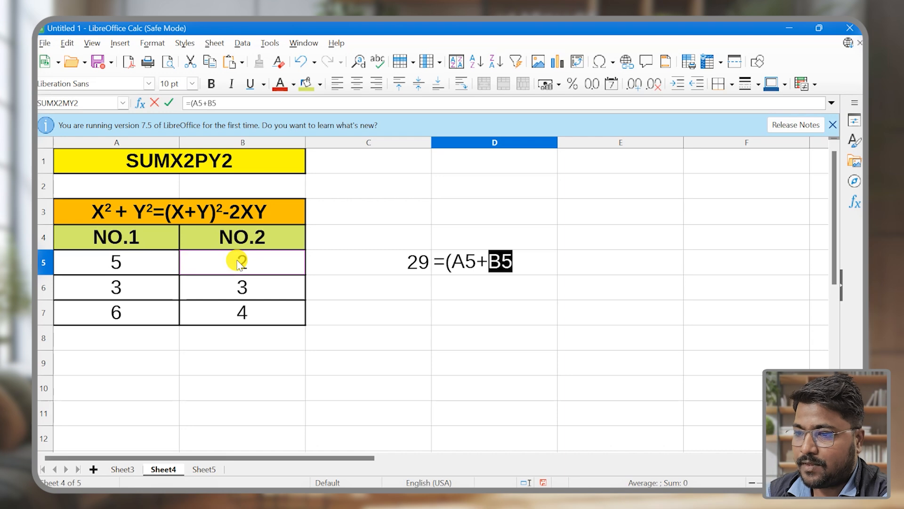
text())
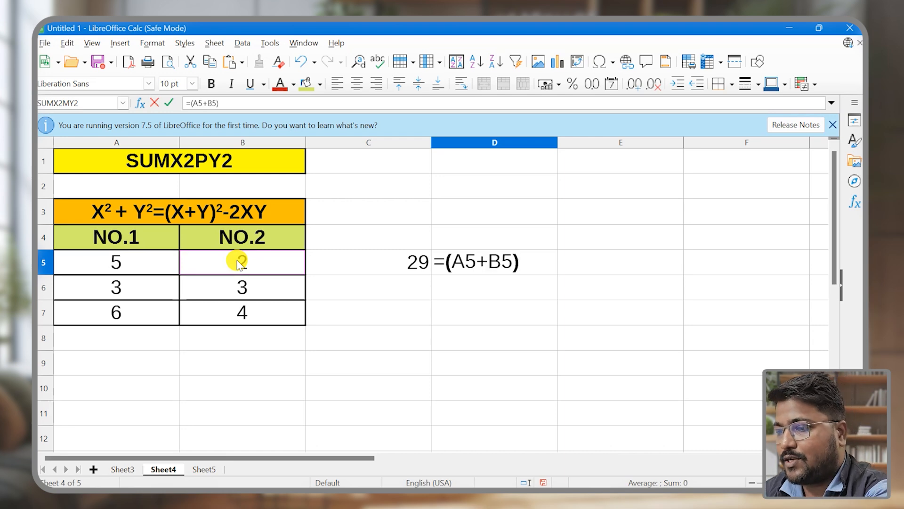
text(^2)
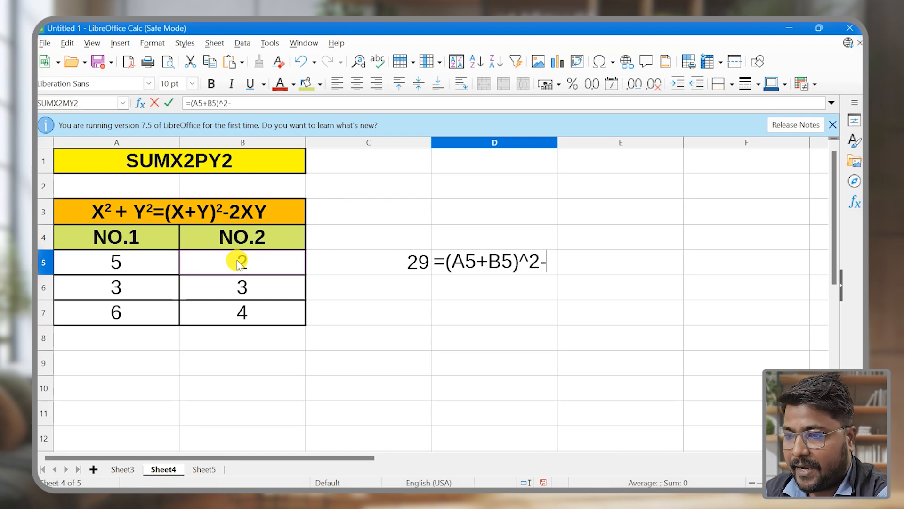
text(-()
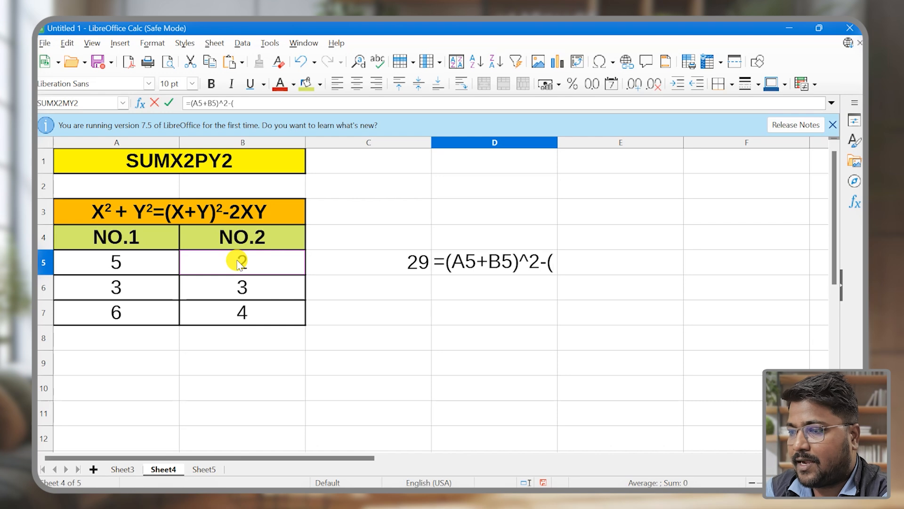
text(2)
Extend the formula in cell D5 with the subtraction term -(2A5*B5
click(109, 263)
text(*)
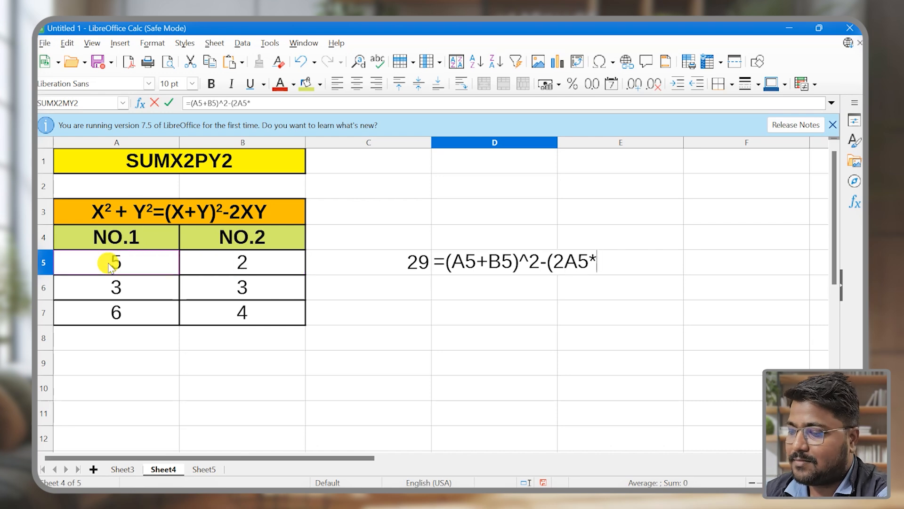
click(253, 264)
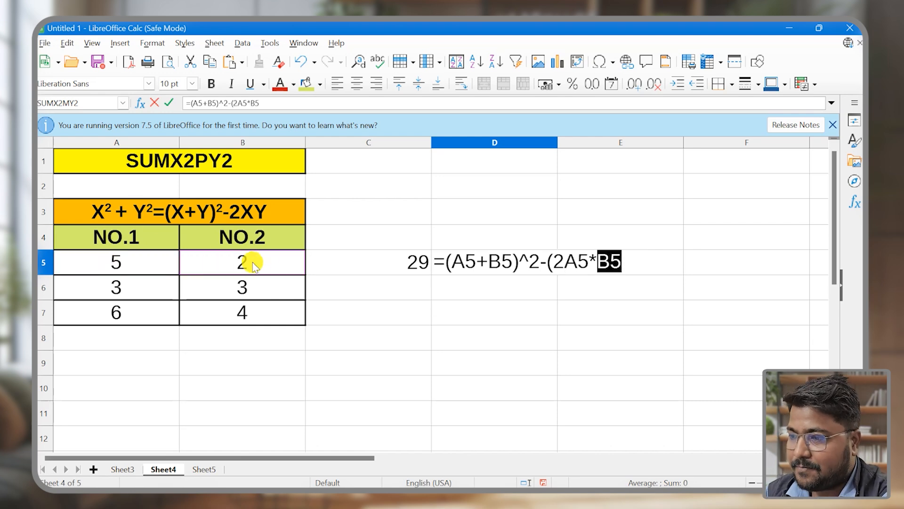
Regroup the last term in D5 as -2(A5*B5) and accept the proposed correction =(A5+B5)^2-2*(A5*B5)
click(554, 262)
key(BackSpace)
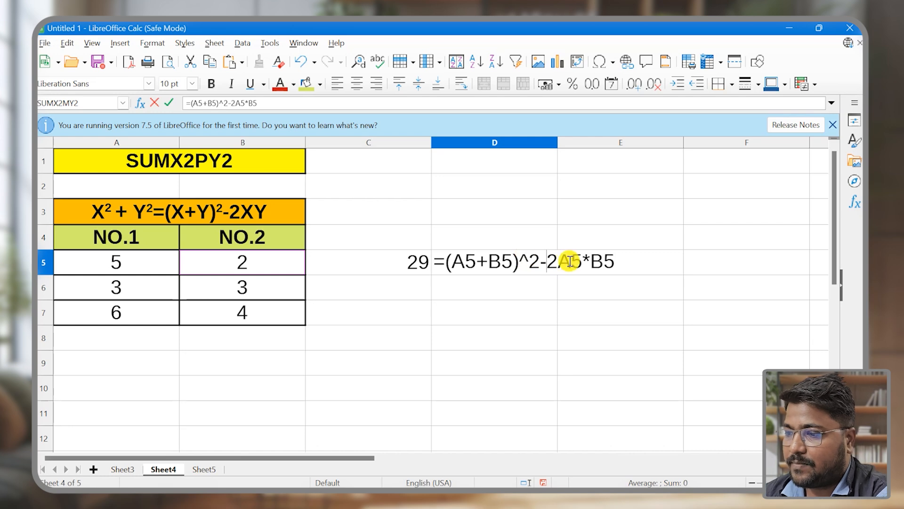
click(558, 262)
text(()
click(616, 259)
text())
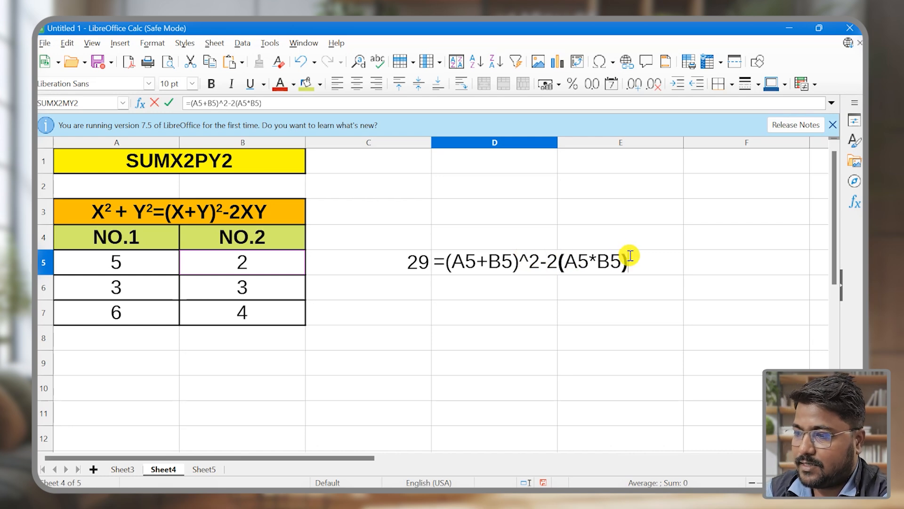
key(Return)
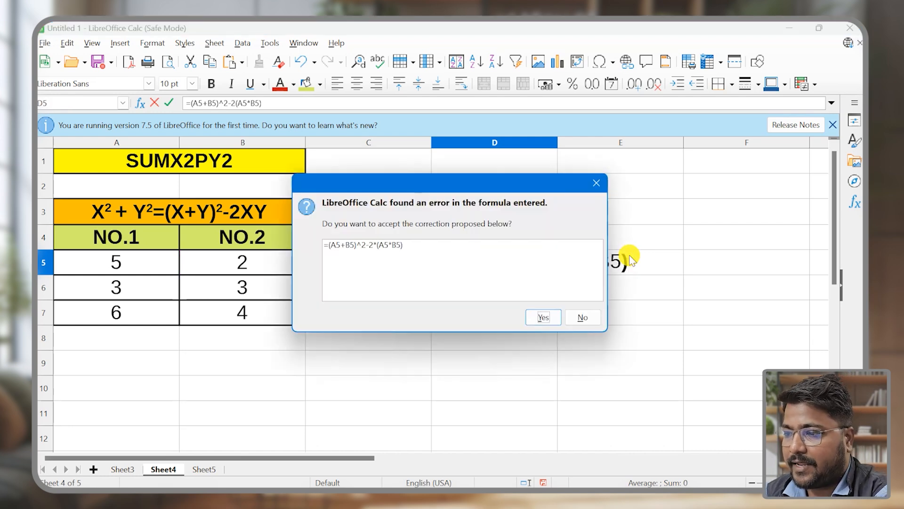
key(Return)
Review the parts of the formula in cell D5, including the -2*(A5*B5) term
click(474, 258)
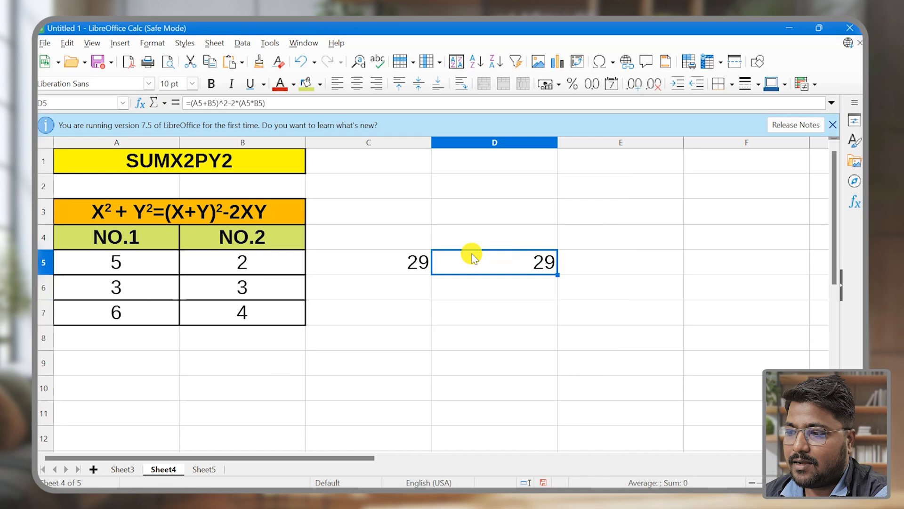
double_click(541, 260)
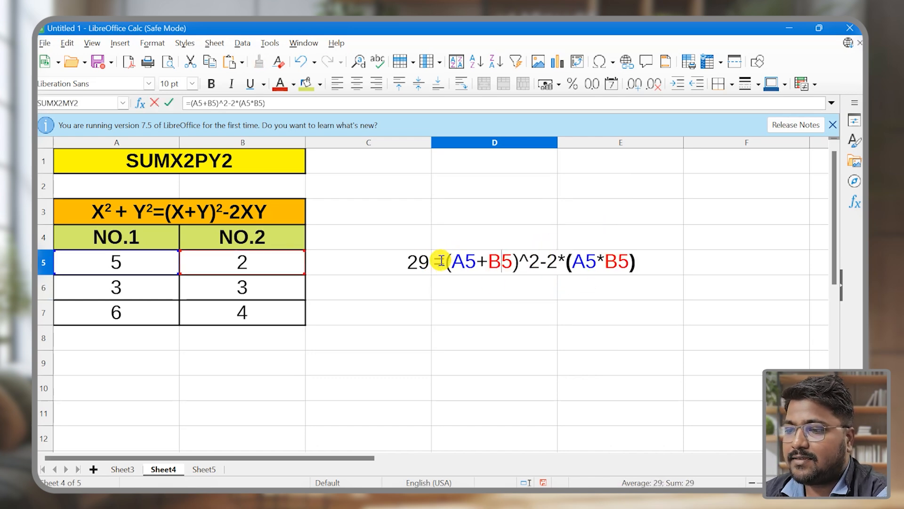
drag(442, 262, 649, 270)
click(549, 265)
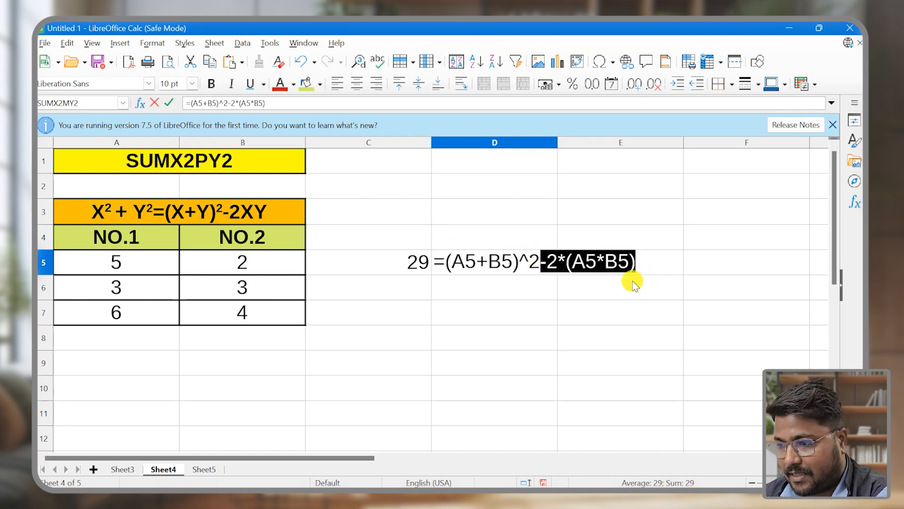
key(Return)
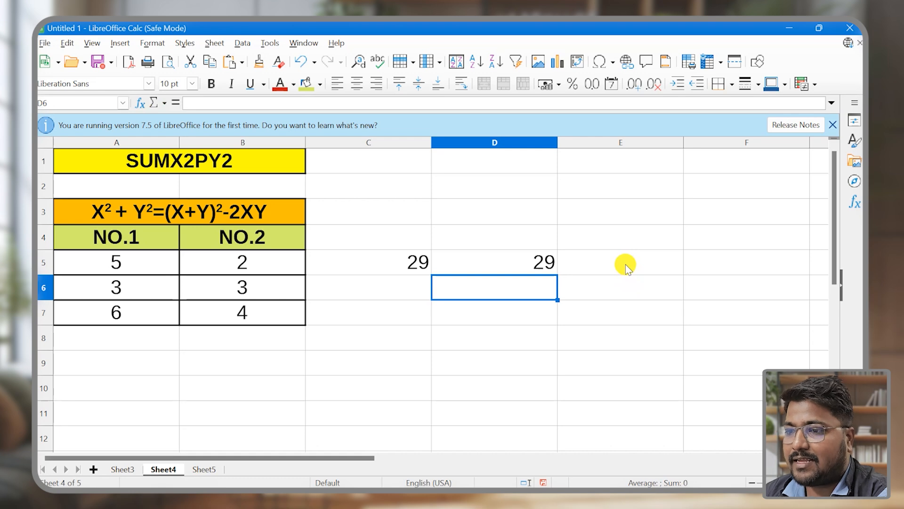
Enter the formula =SUMX2PY2(A5,B5) in cell E5 to compute the sum of squares with the function
click(626, 265)
text(=)
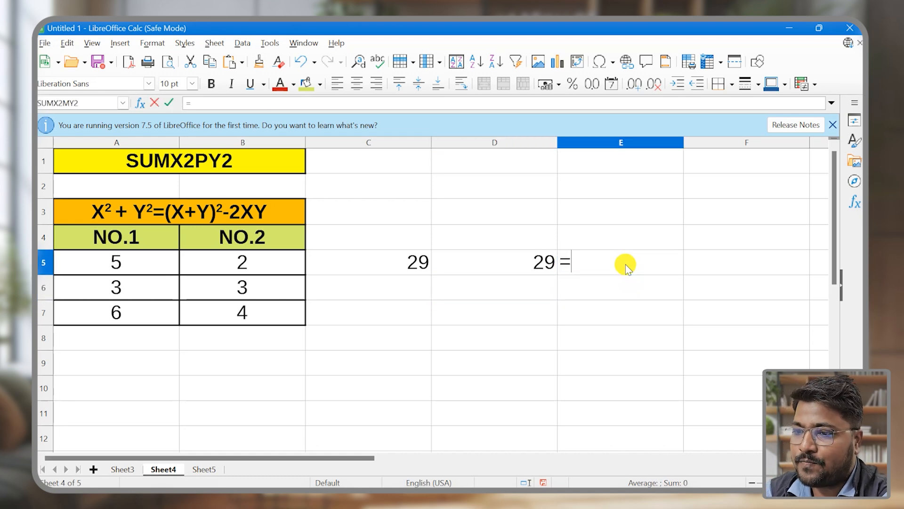
text(SUMX2PY2()
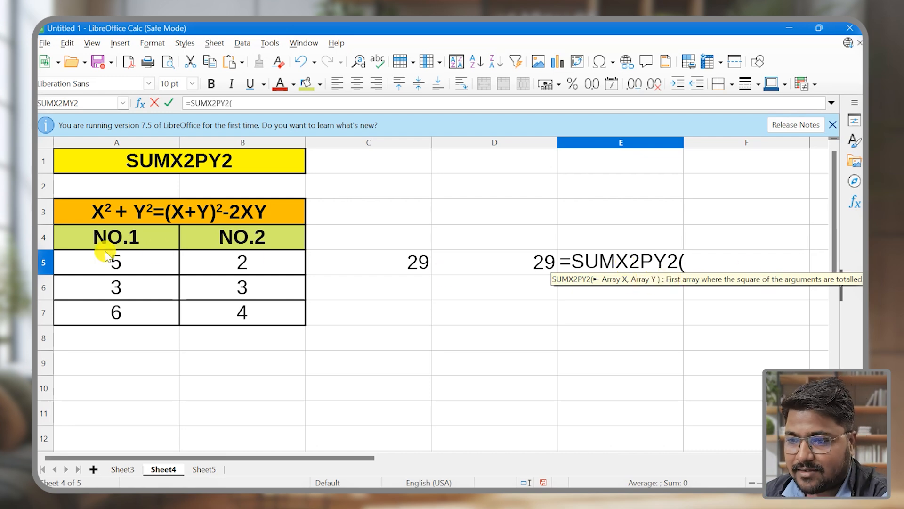
click(130, 258)
text(,)
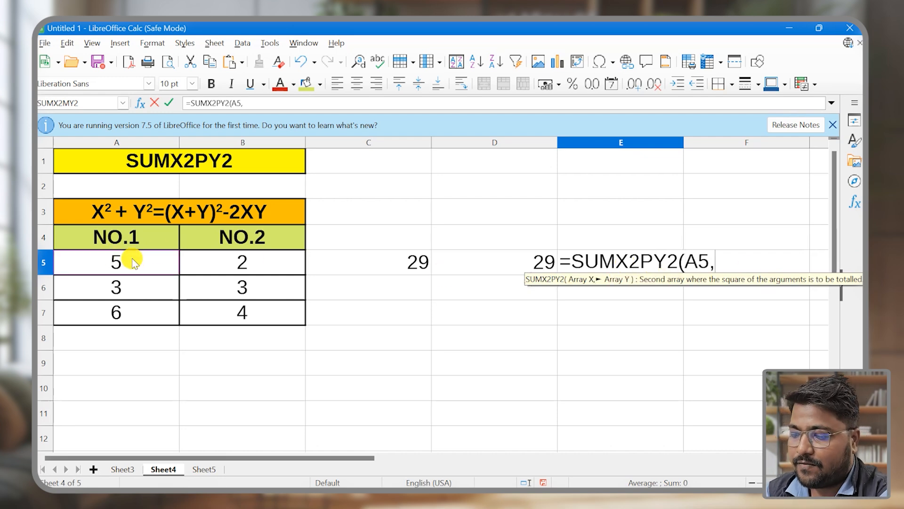
click(253, 271)
text())
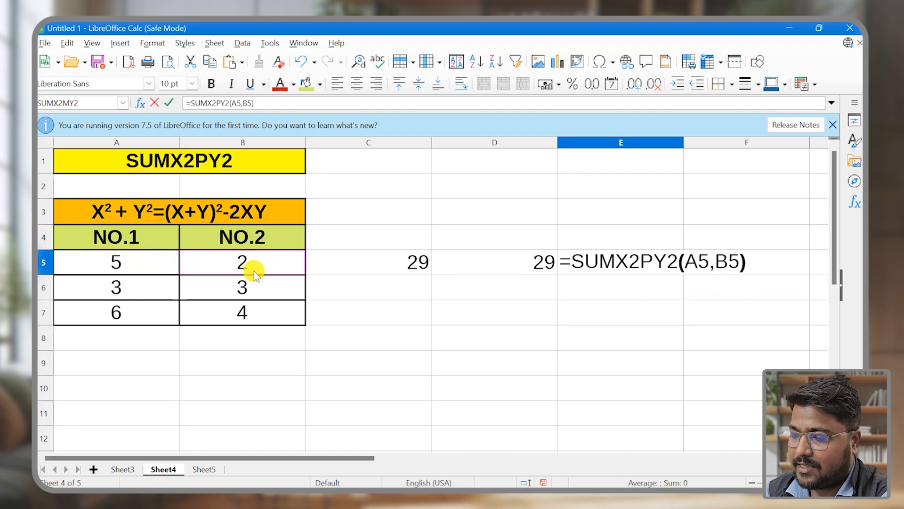
key(Return)
Fill the SUMX2PY2 formula from cell E5 down to E7 and check cells E6 and E7
click(680, 265)
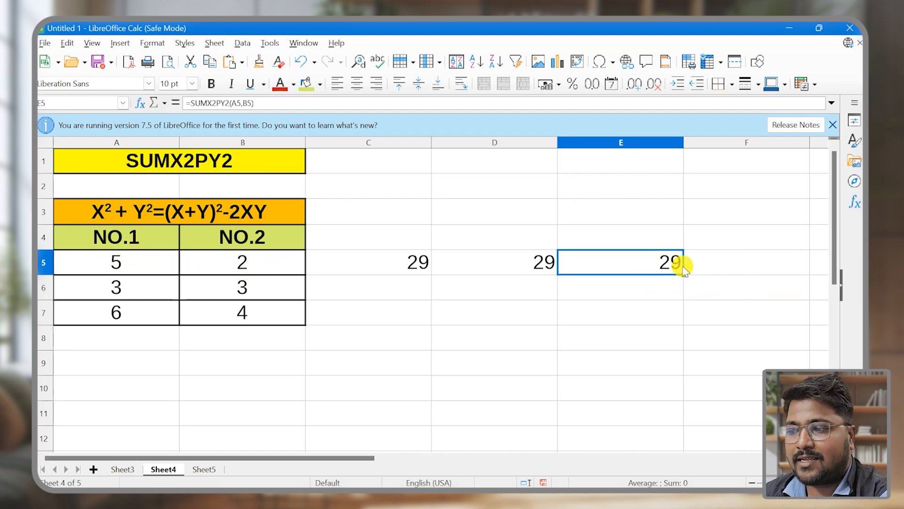
drag(685, 275, 686, 323)
click(678, 284)
click(678, 311)
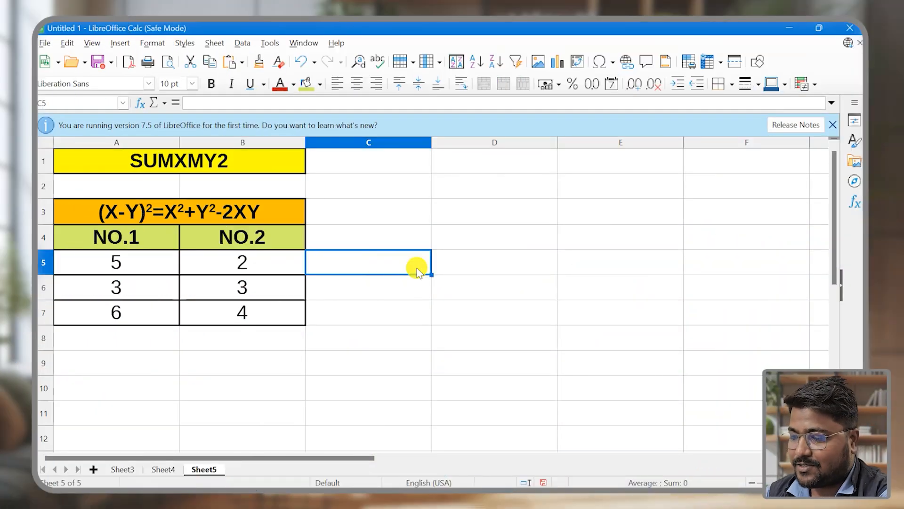
Enter the formula =(A5-B5)^2 in cell C5 of Sheet5 to square the difference of the number pair
text(=)
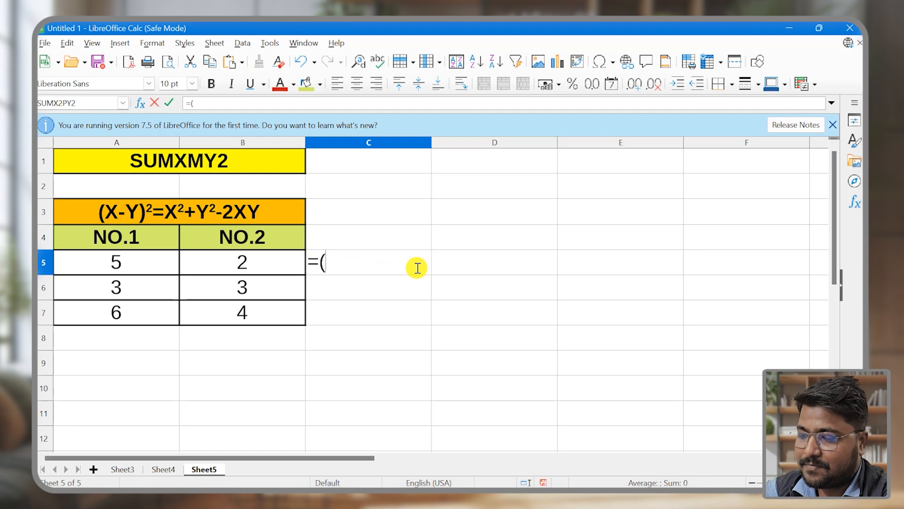
text(()
click(126, 264)
text(-)
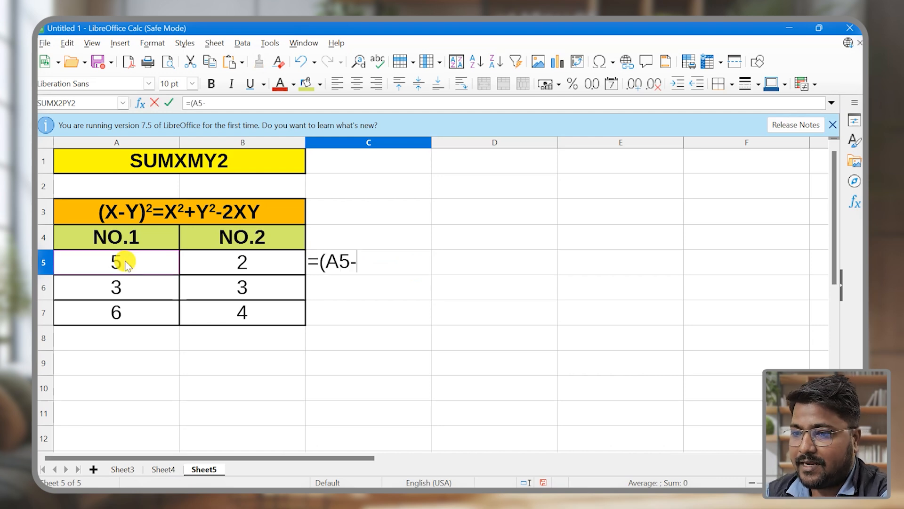
click(249, 257)
text())
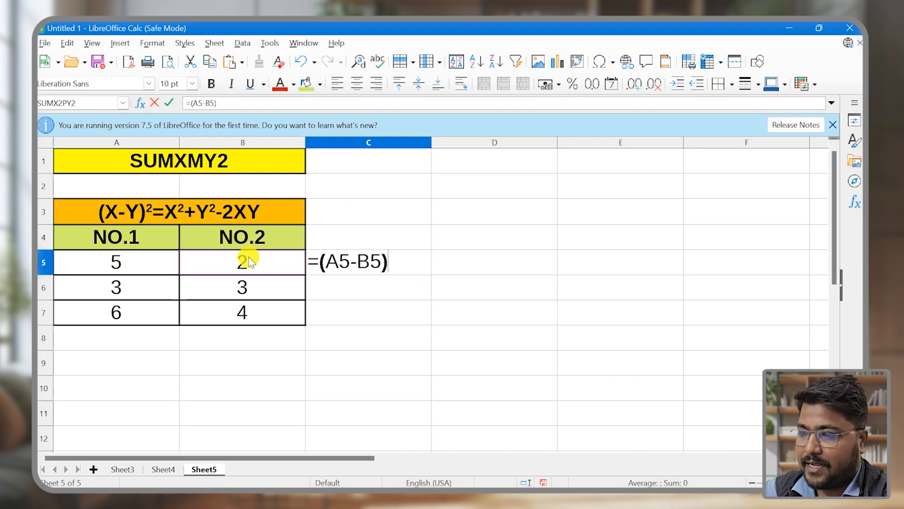
text(^)
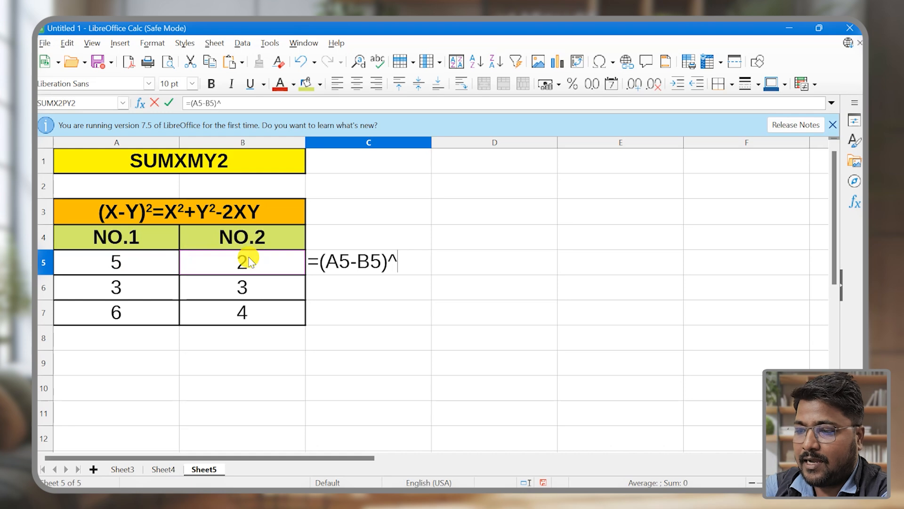
text(2)
key(Return)
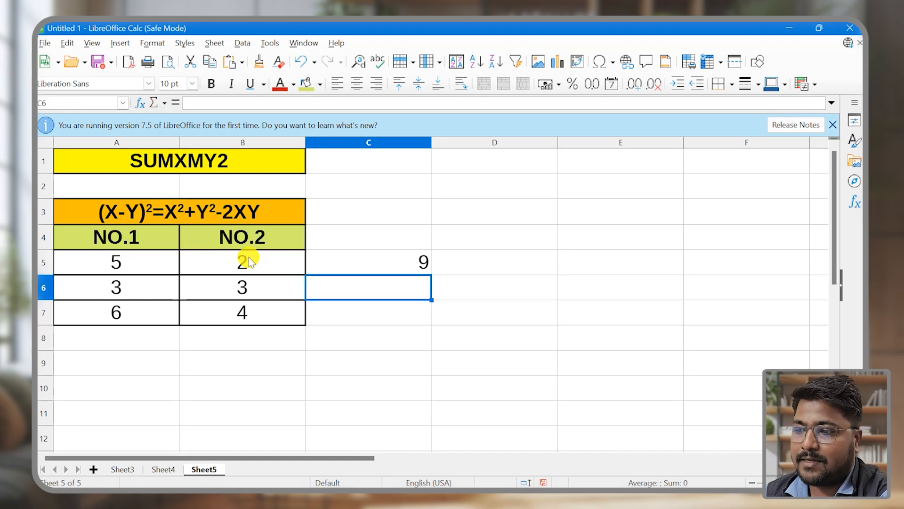
Begin the formula in cell D5 of Sheet5 with the sum of both squares, =(A5^2)+(B5^2)
click(476, 267)
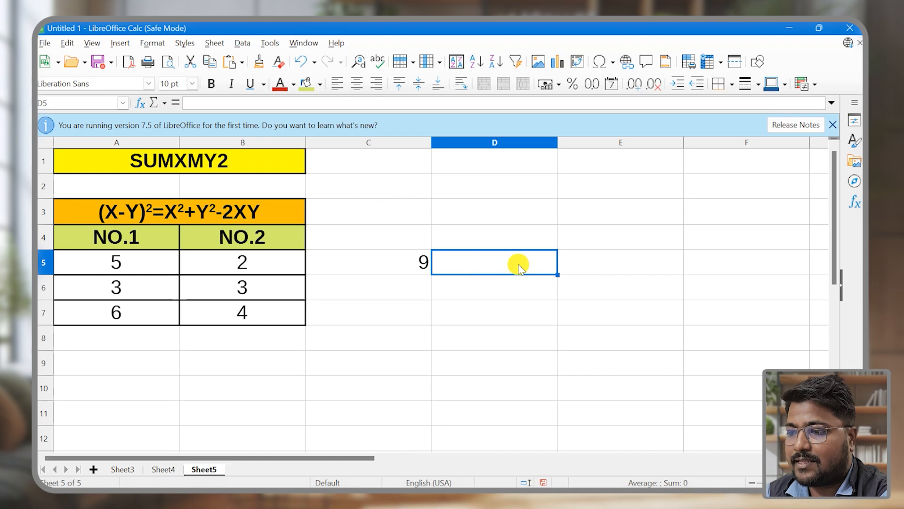
text(=()
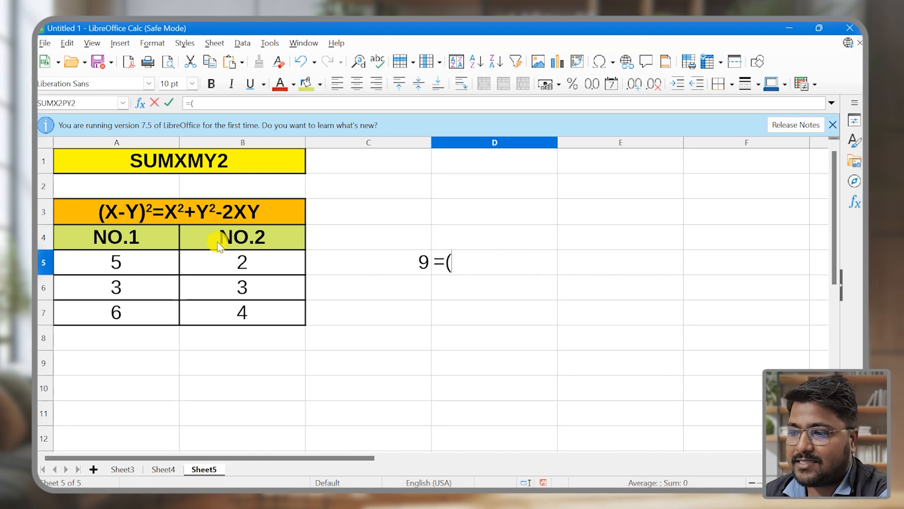
click(116, 262)
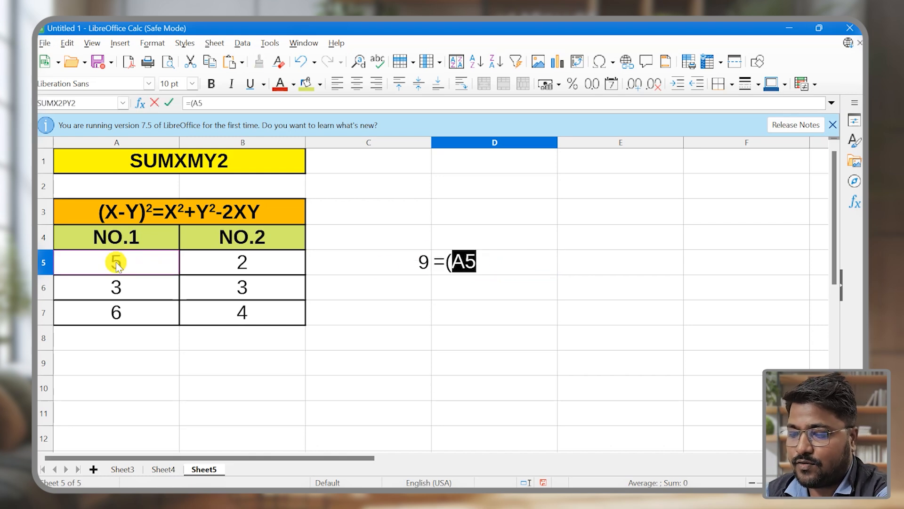
text(^)
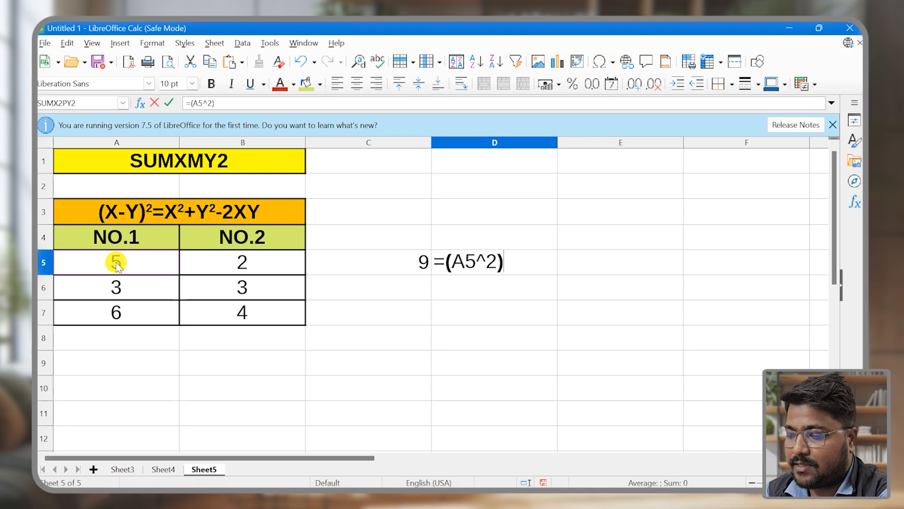
text(2)+()
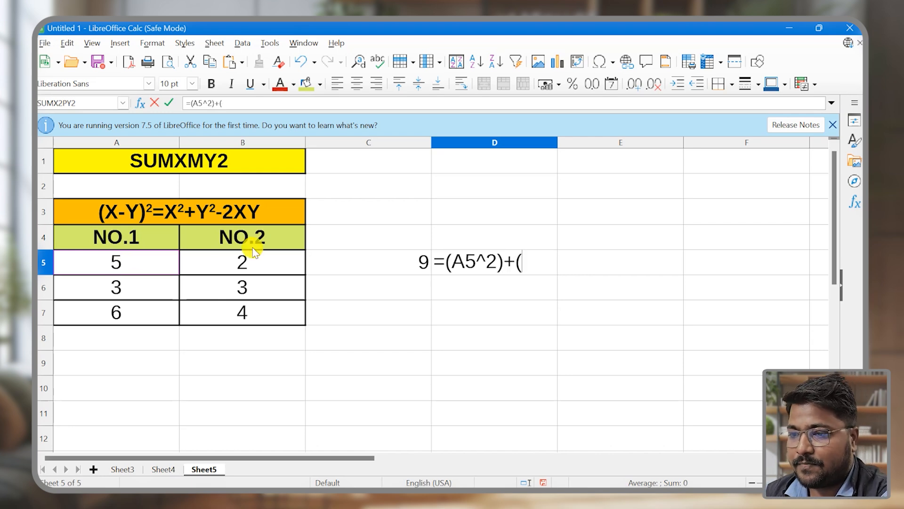
click(230, 261)
text(^2)-2()
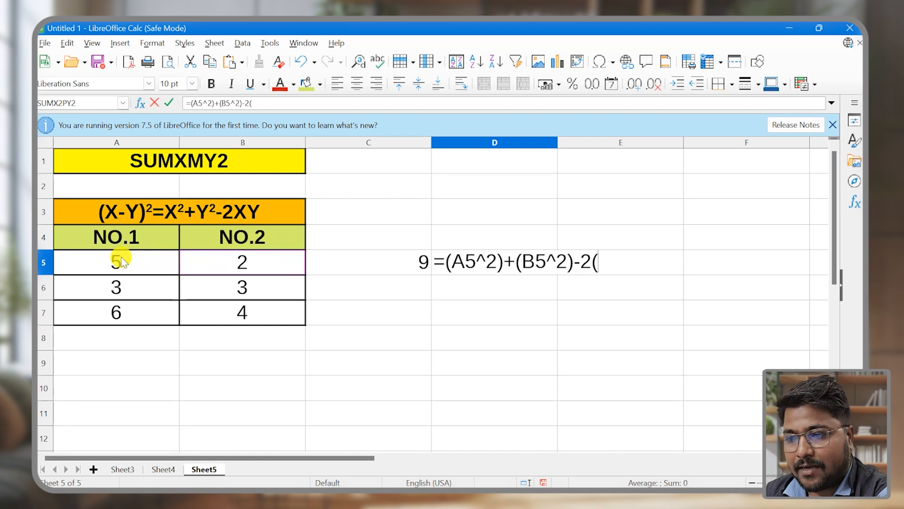
Complete the D5 formula with the product A5*B5 and accept the proposed correction =(A5^2)+(B5^2)-2*(A5*B5)
click(134, 262)
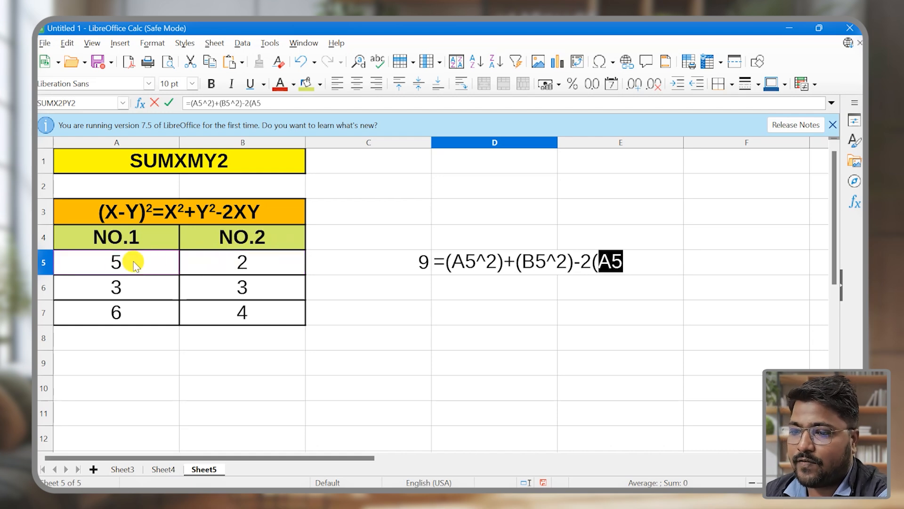
text(*)
click(233, 266)
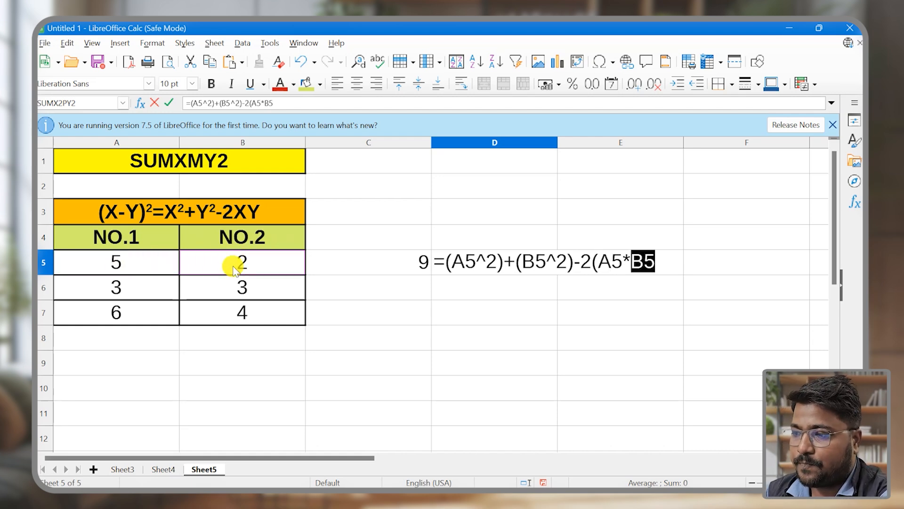
text())
key(Return)
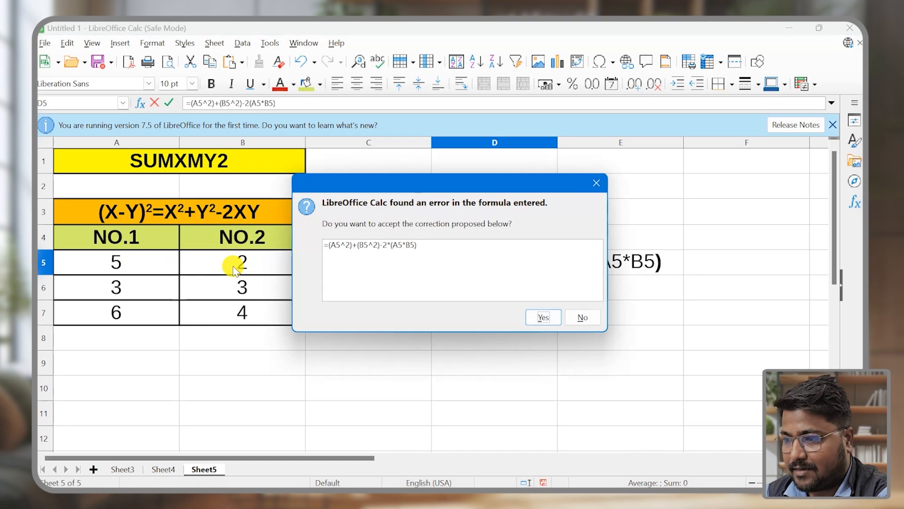
key(Return)
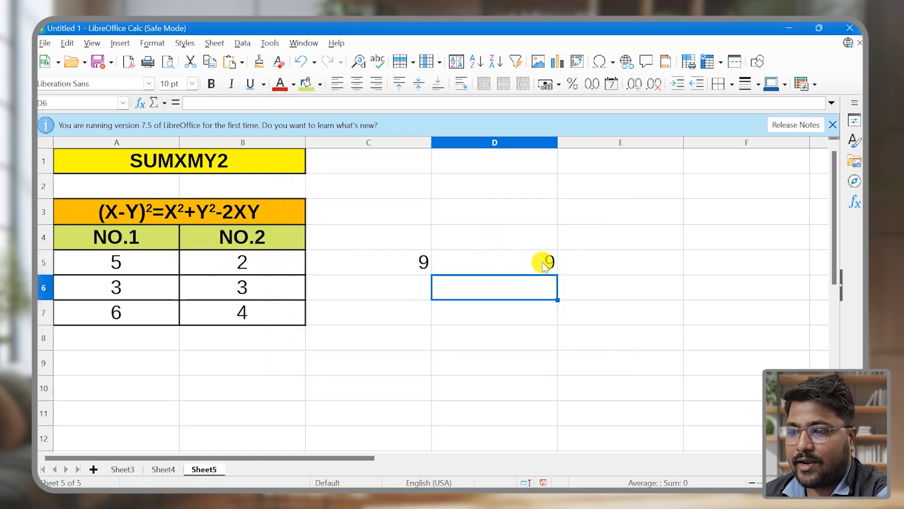
Begin a SUMXMY2 formula in cell E5 of Sheet5, up to its opening parenthesis
click(592, 265)
text(=)
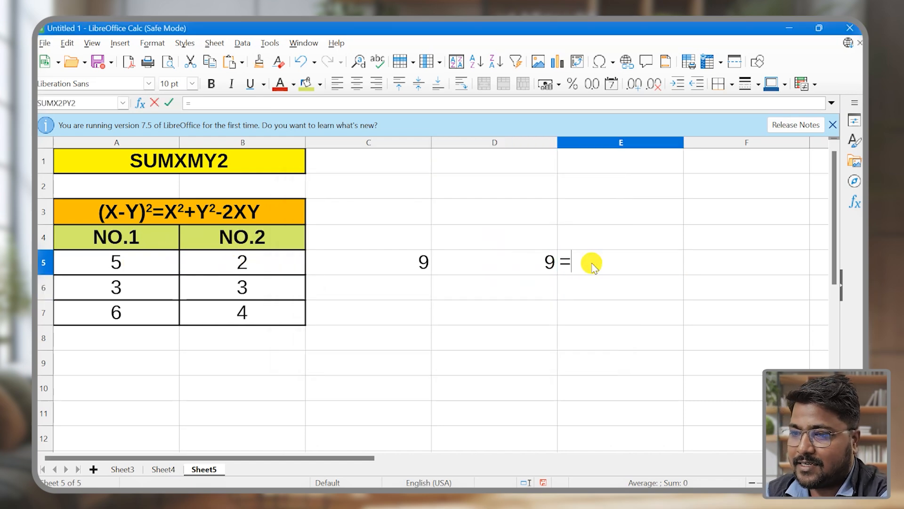
text(SUMXM)
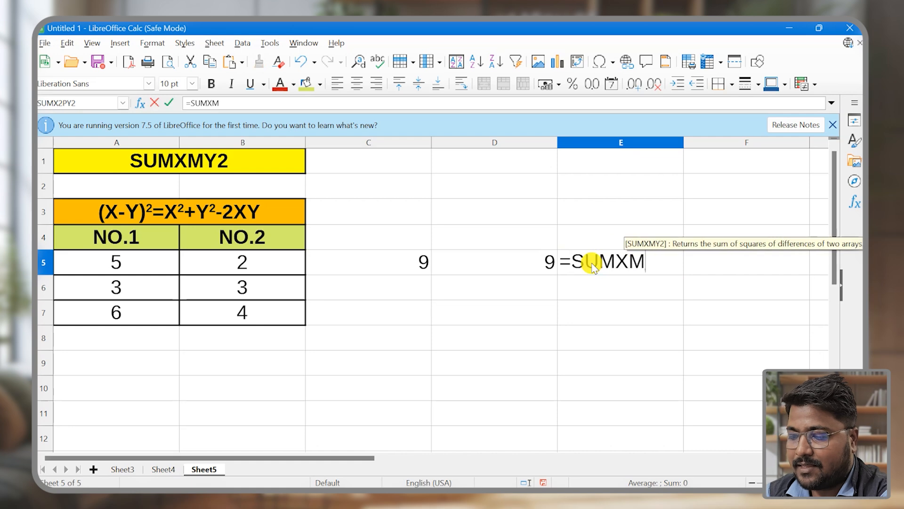
text(Y2()
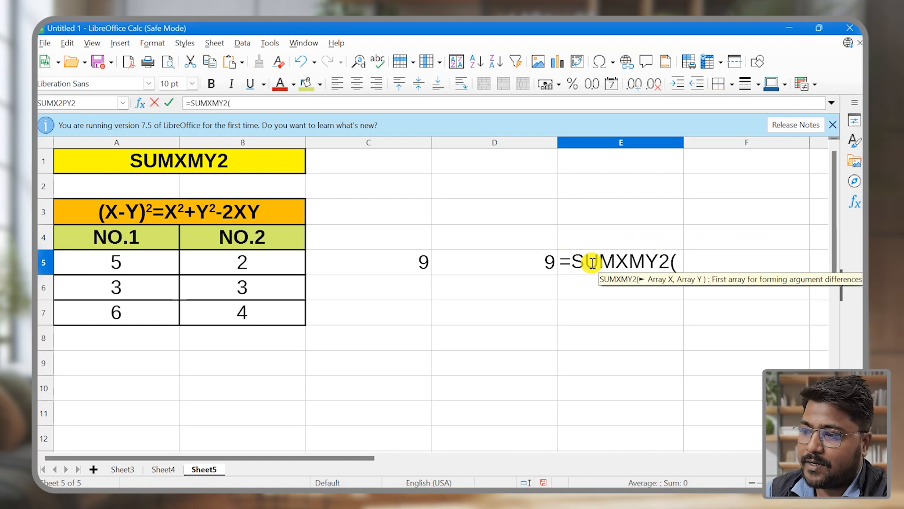
click(135, 267)
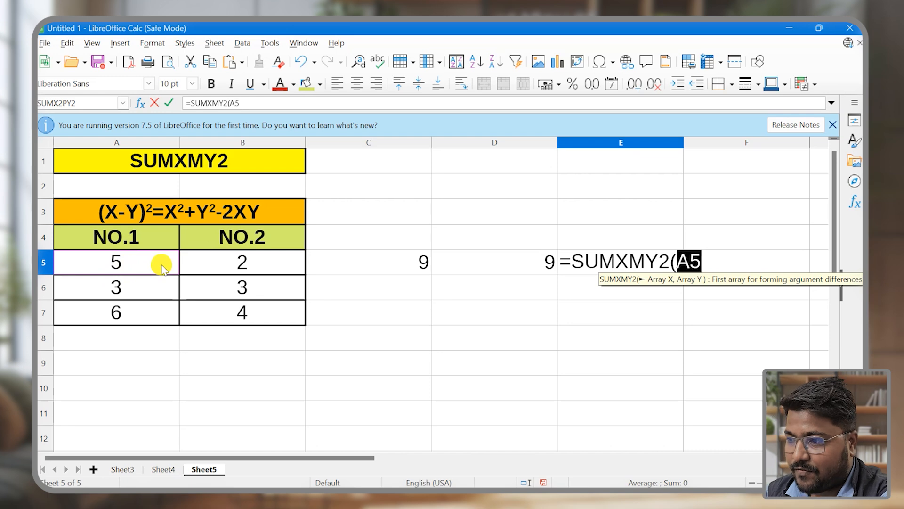
text(,)
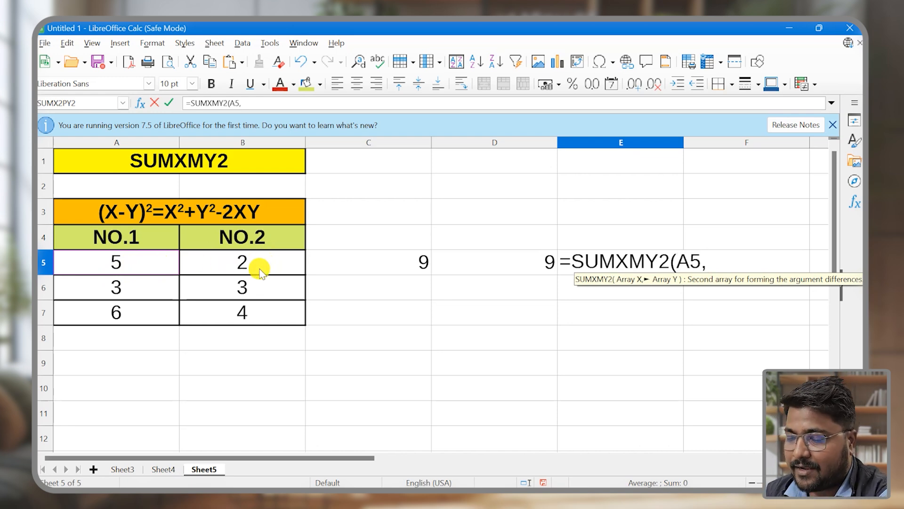
key(BackSpace)
key(BackSpace)
key(BackSpace)
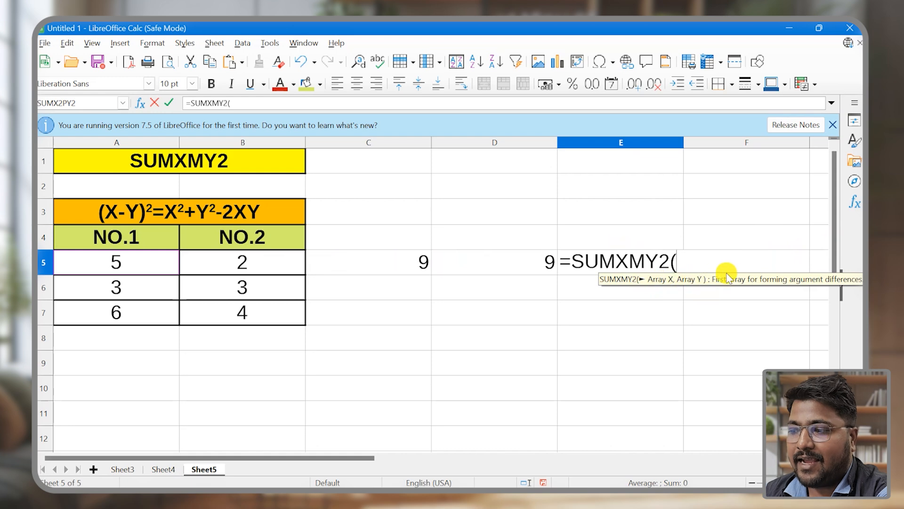
Complete the E5 formula as =SUMXMY2(A5,B5), using the first number pair as its two arrays
click(126, 263)
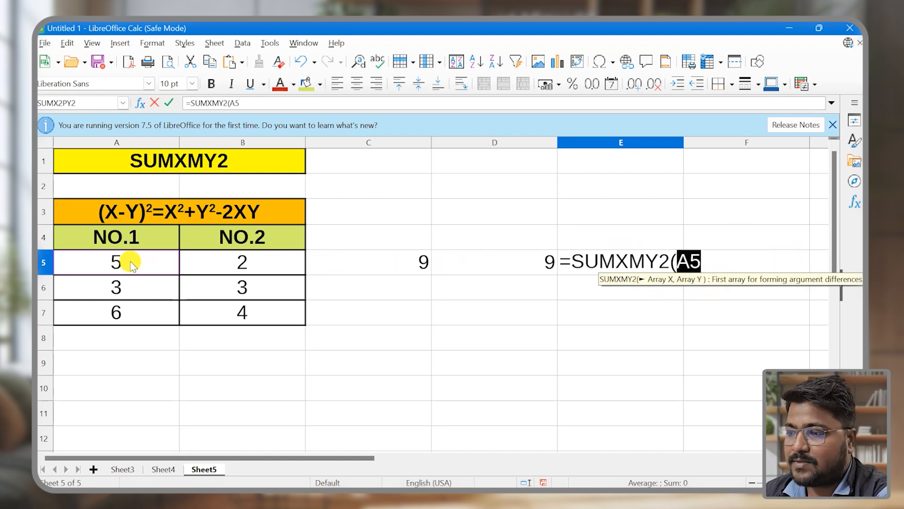
text(,)
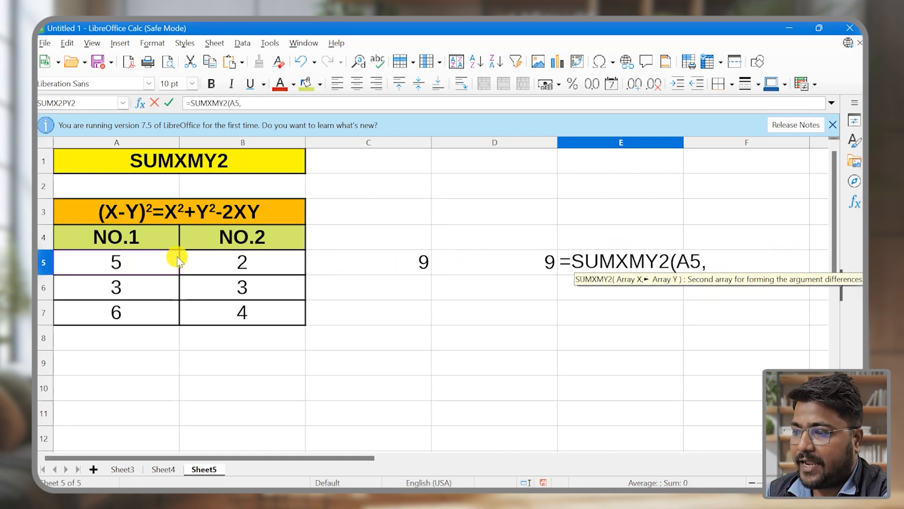
click(242, 260)
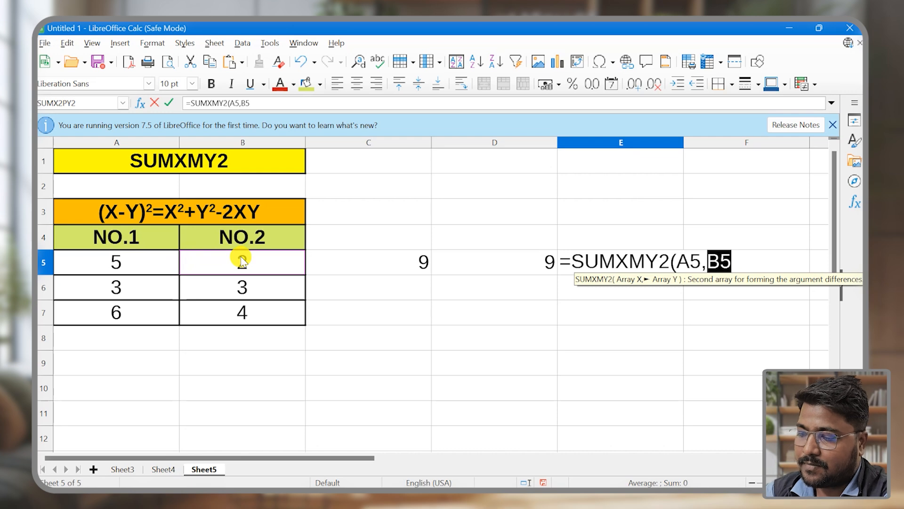
text())
key(Return)
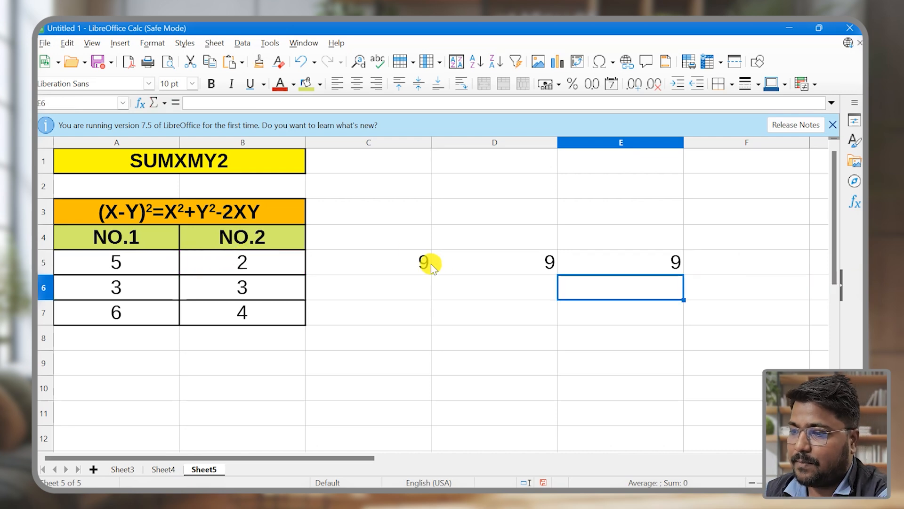
Fill the SUMXMY2 formula from cell E5 down to E7 and check cell E7
drag(431, 263, 595, 265)
click(605, 285)
click(626, 264)
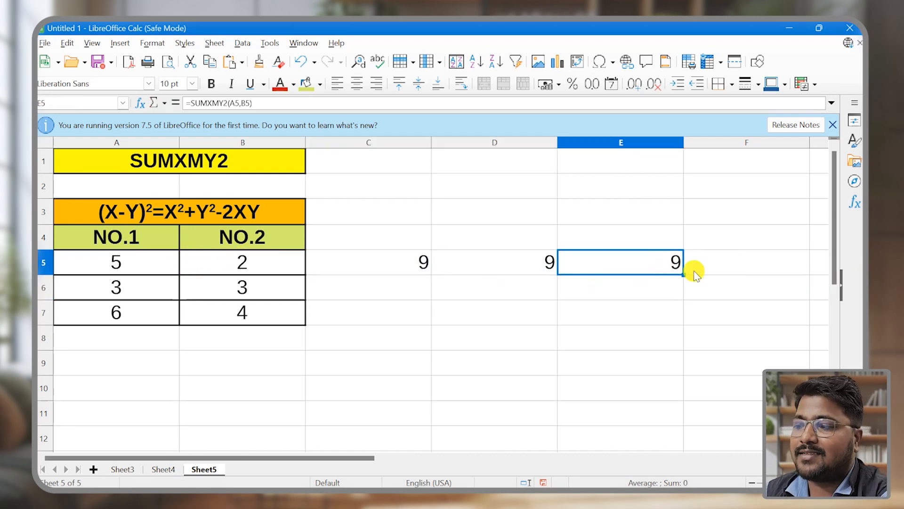
drag(683, 276, 683, 320)
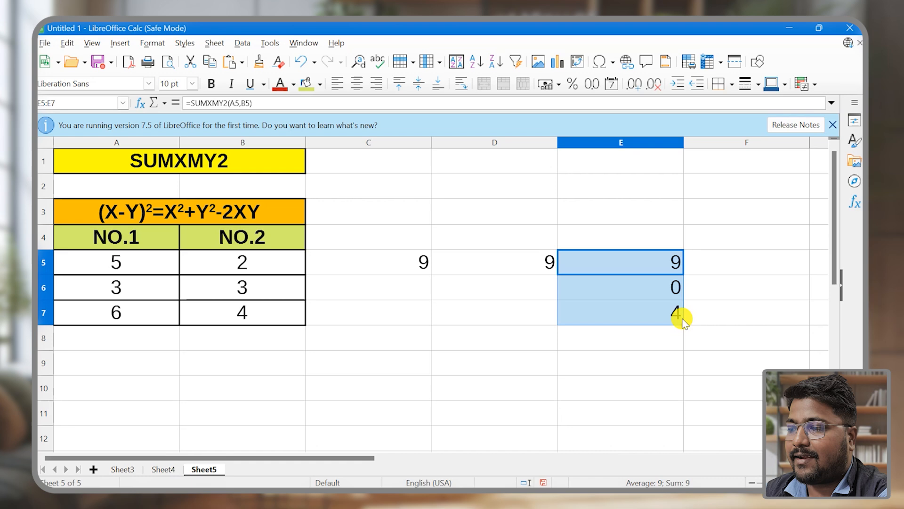
click(619, 307)
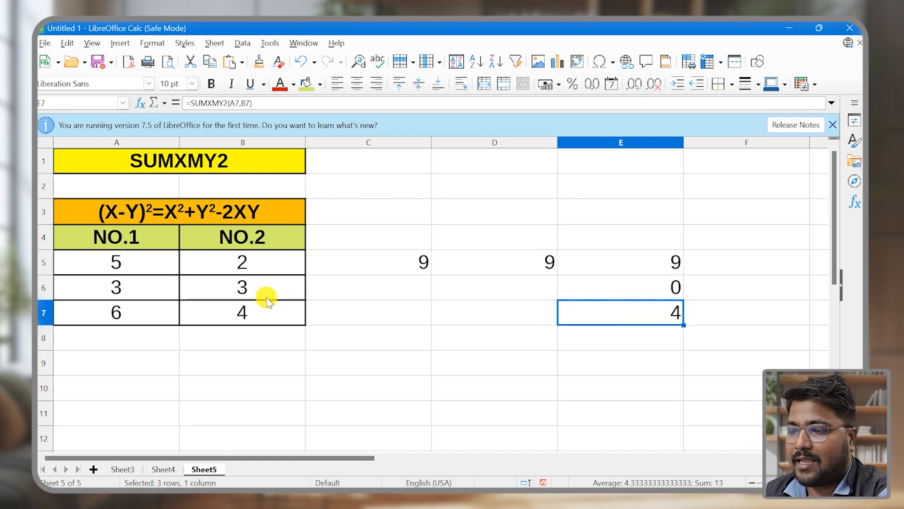
Change the NO.1 value in cell A6 to 4
click(156, 289)
text(4)
click(167, 338)
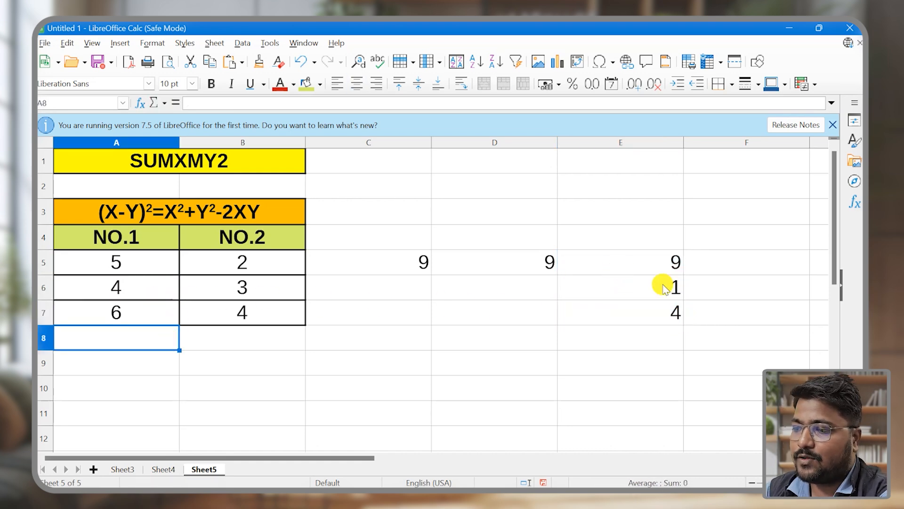